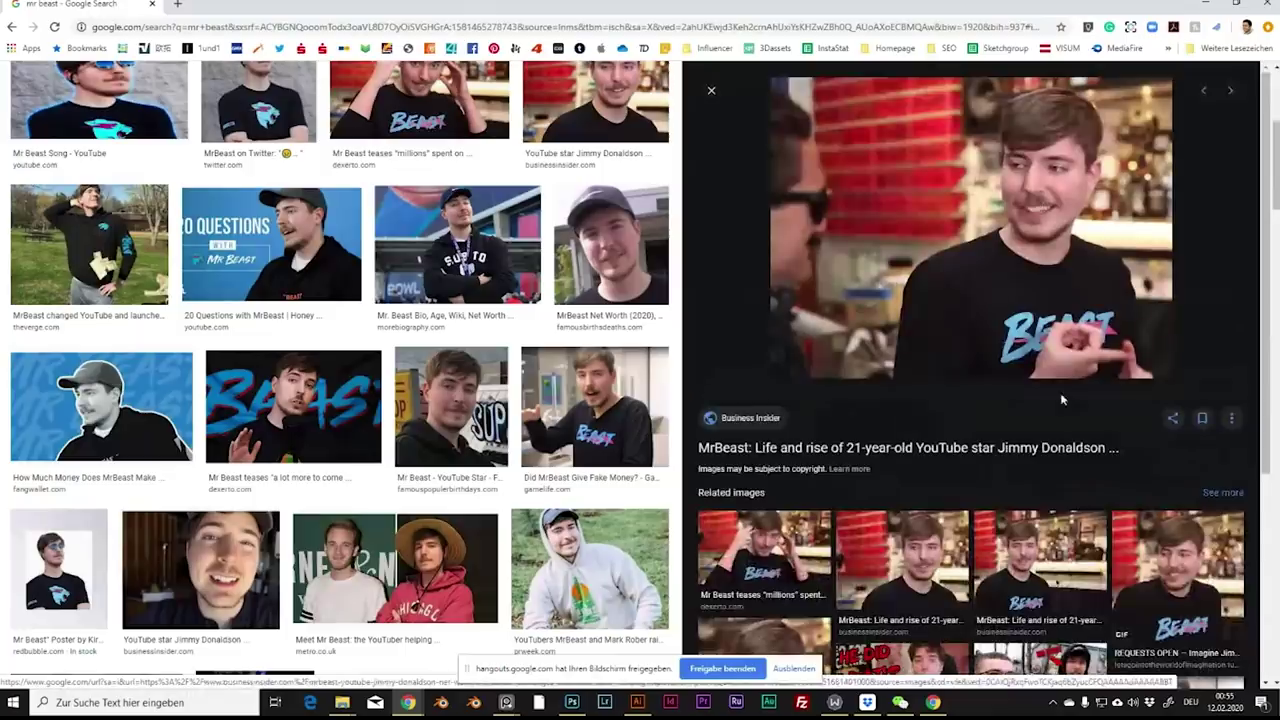
- Preview a related MrBeast photo larger in Google Images
click(1163, 570)
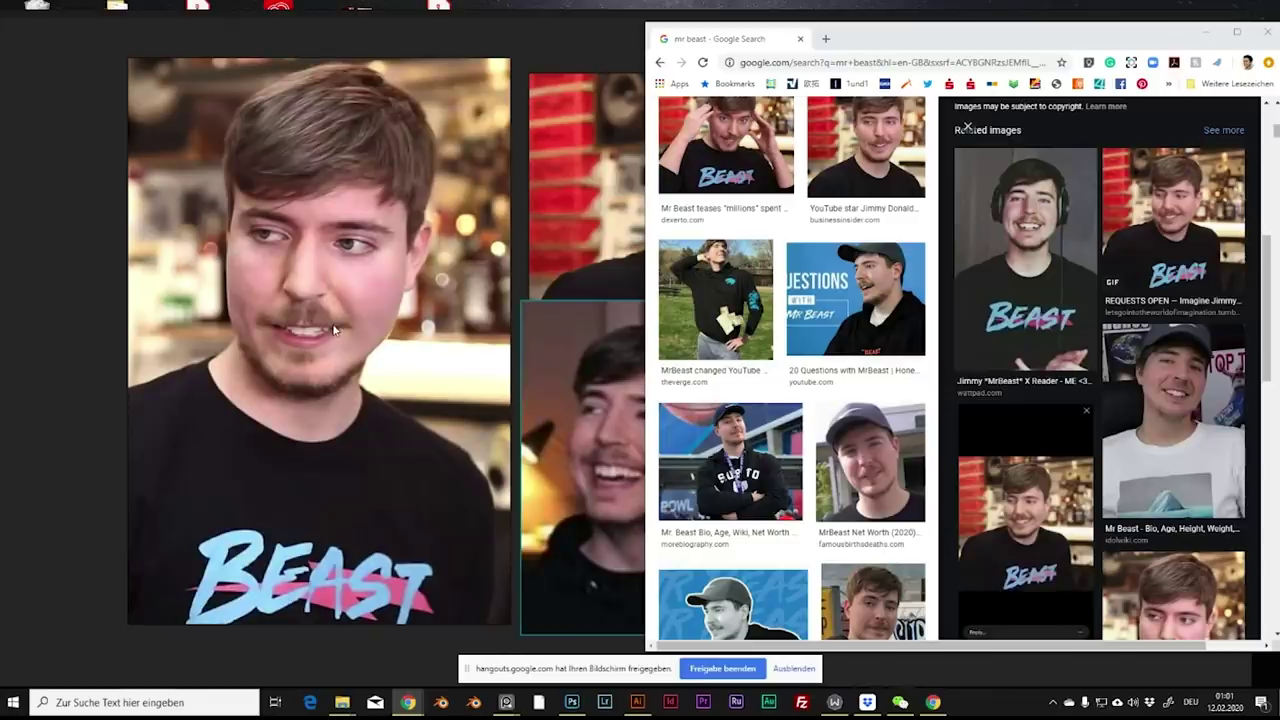
scroll(868, 428, down, 1)
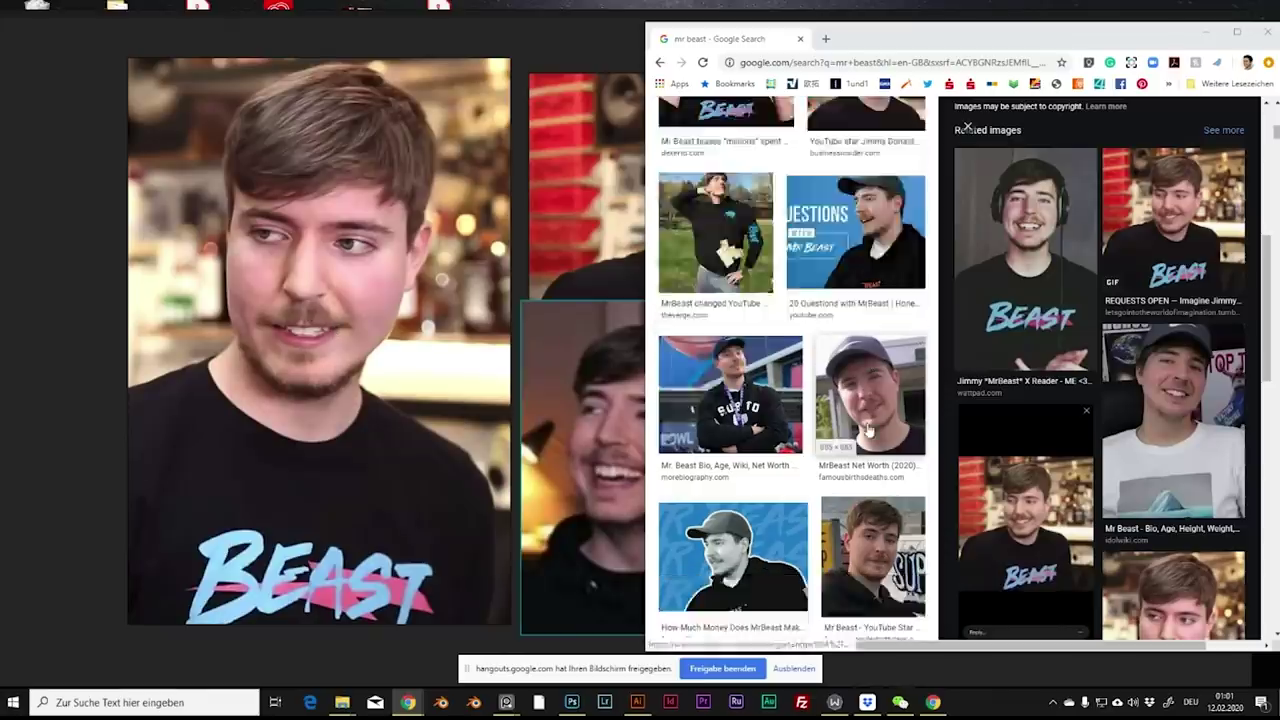
scroll(868, 428, down, 2)
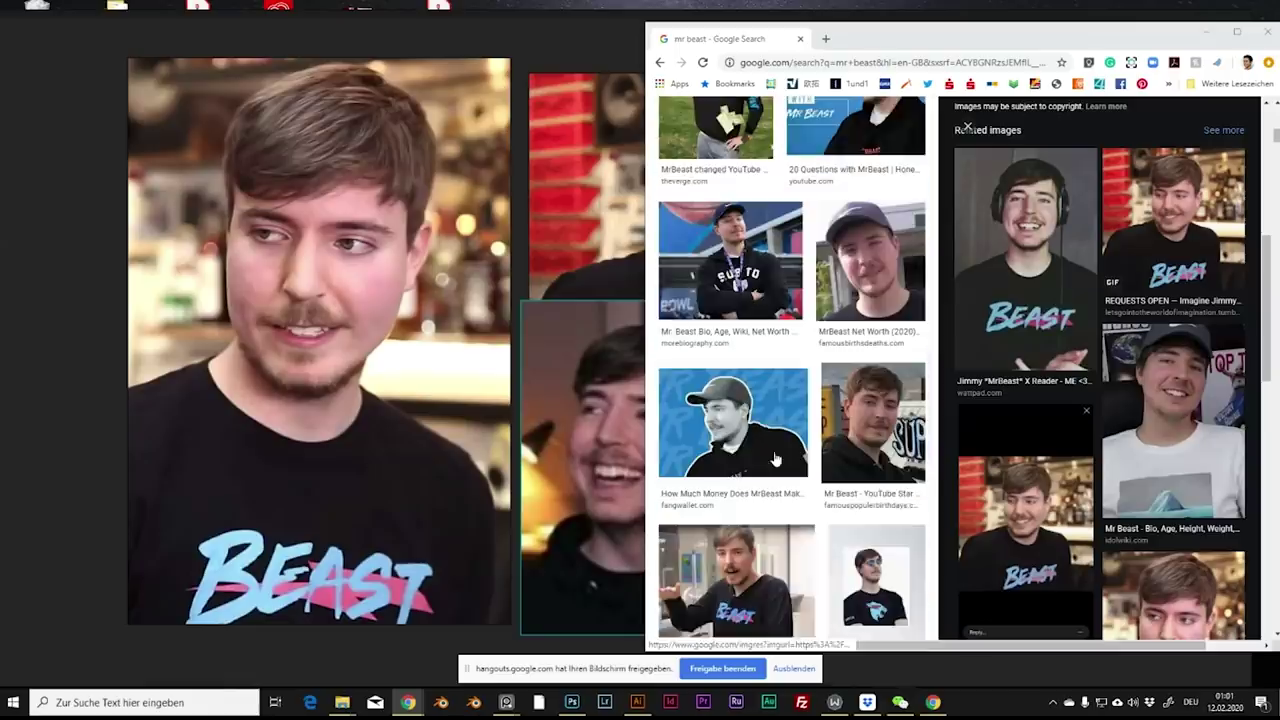
- Minimize Chrome and switch windows to uncover what lies behind the browser
click(1208, 35)
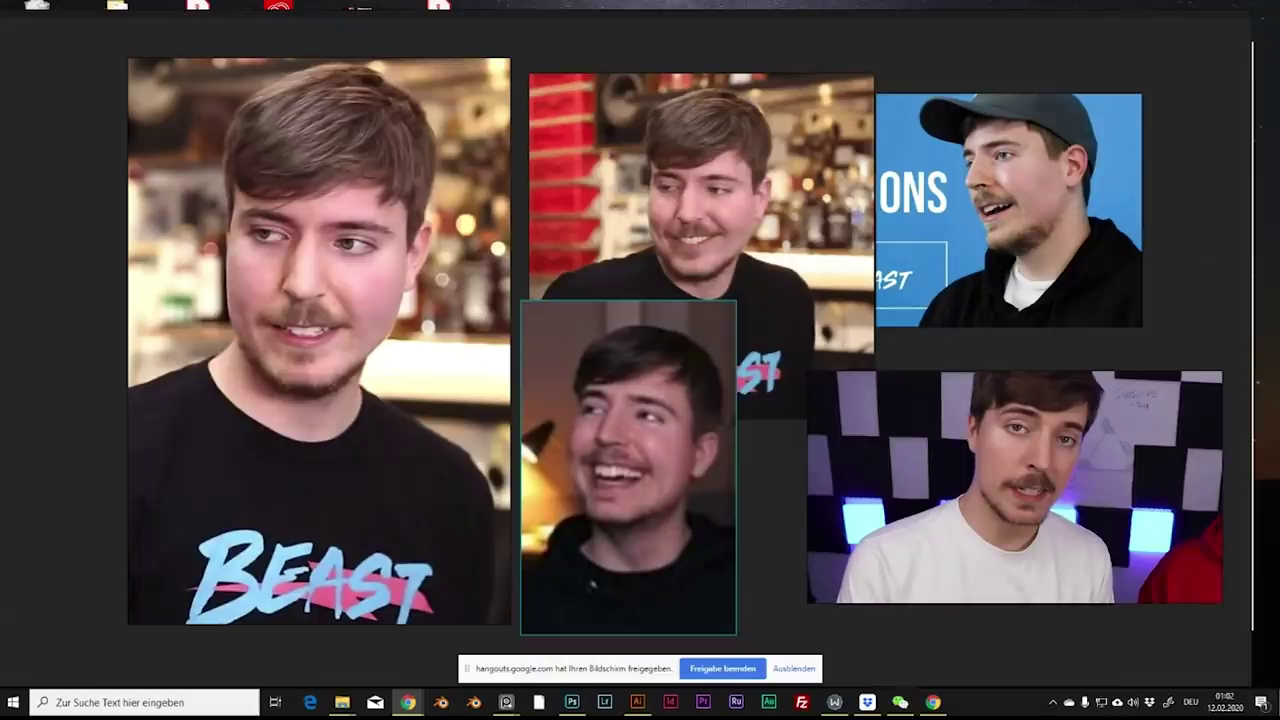
key(alt+Tab)
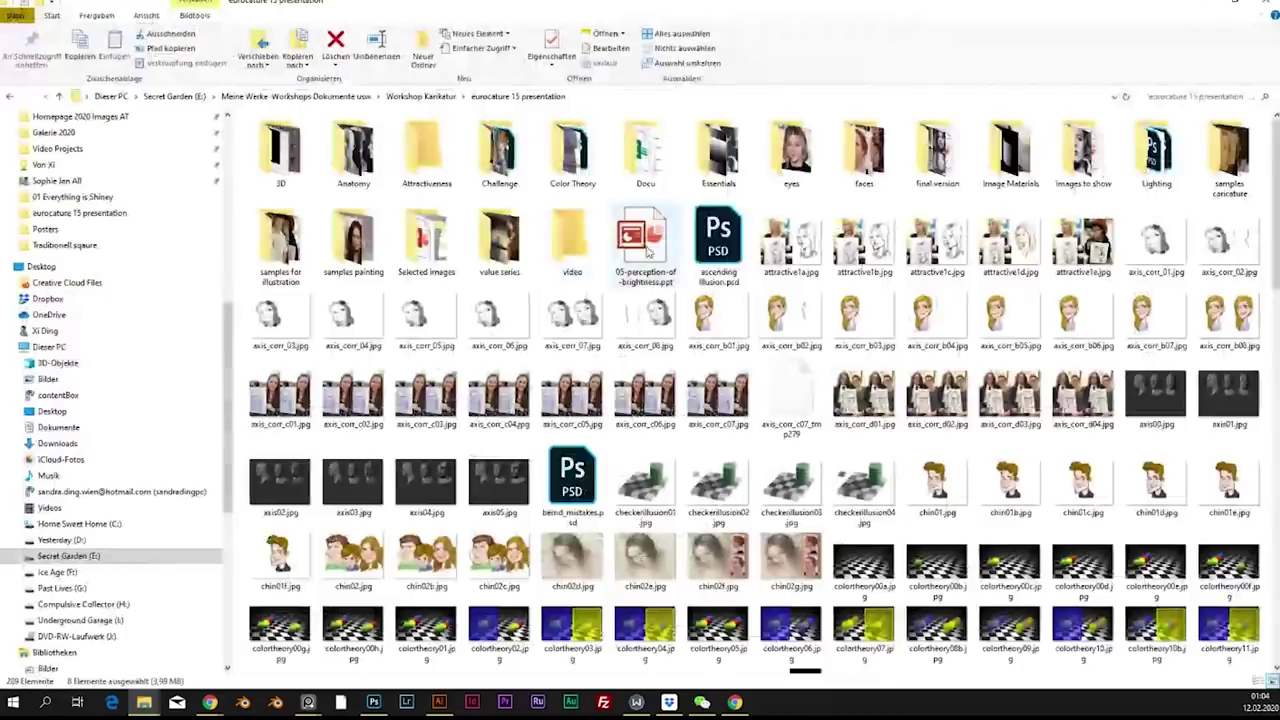
scroll(646, 252, down, 10)
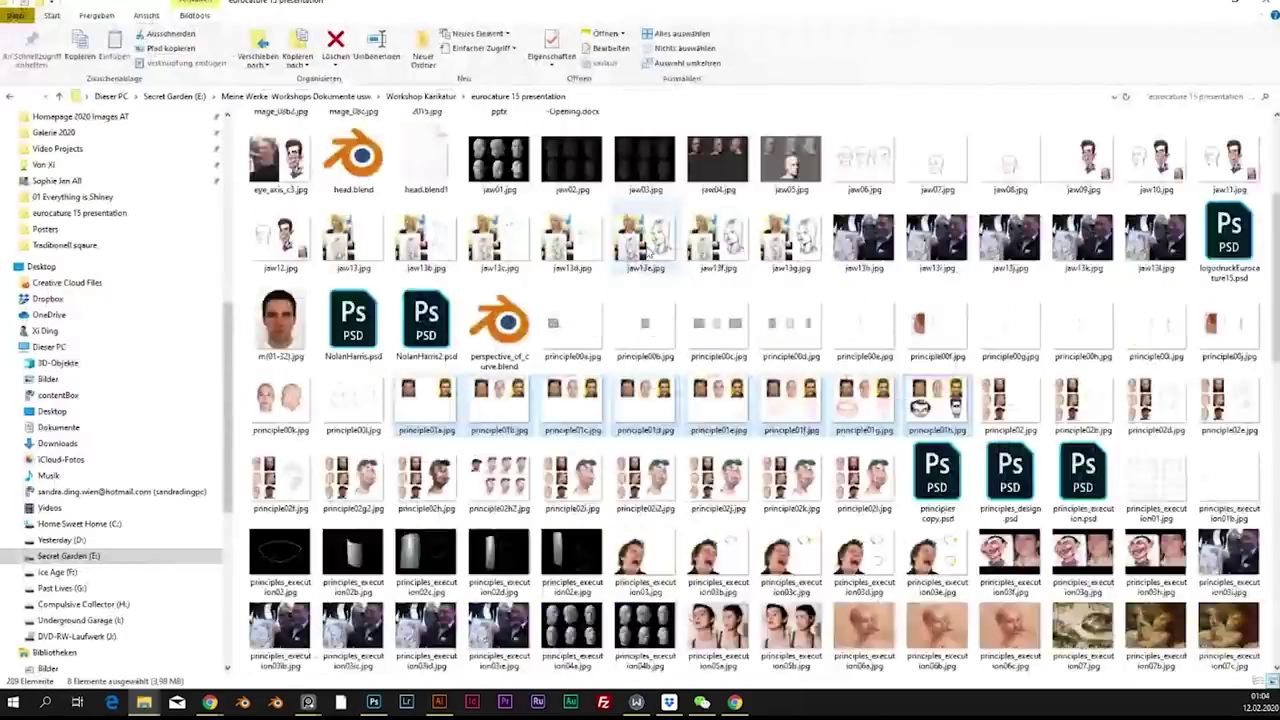
- Open the average-face image m(01-32).jpg in Photos and maximize the viewer
scroll(646, 252, down, 3)
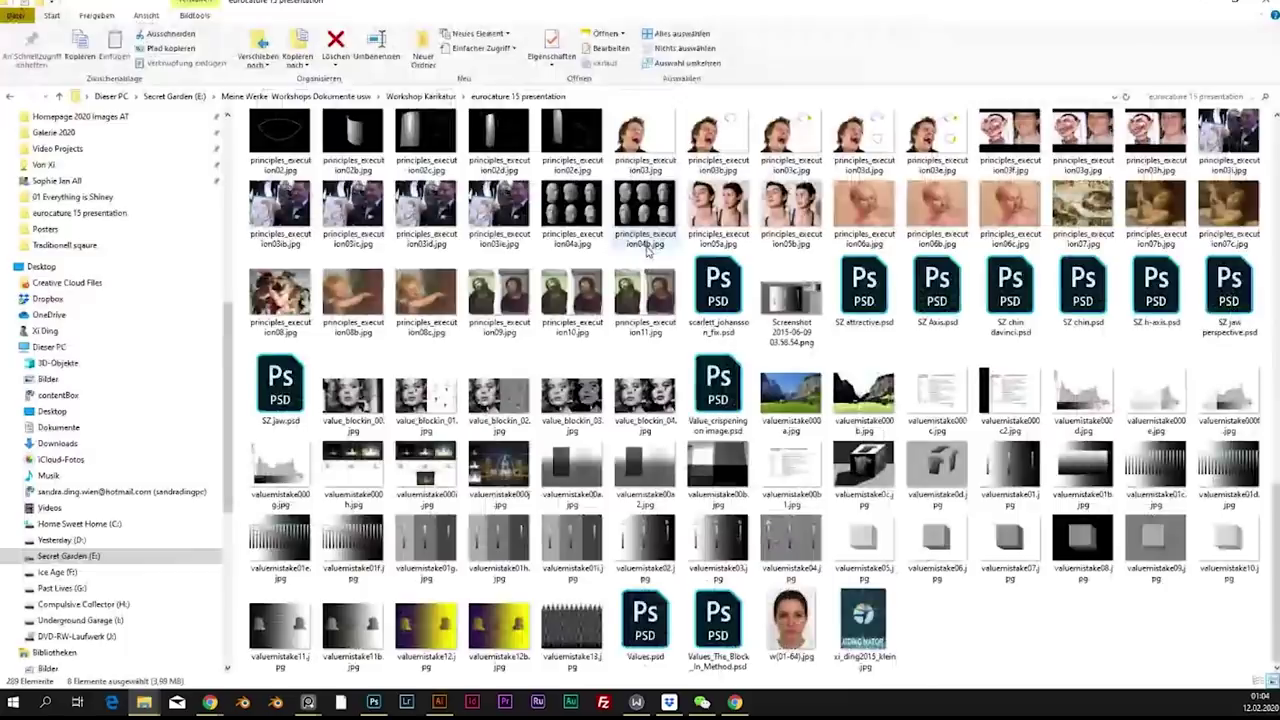
scroll(646, 252, up, 6)
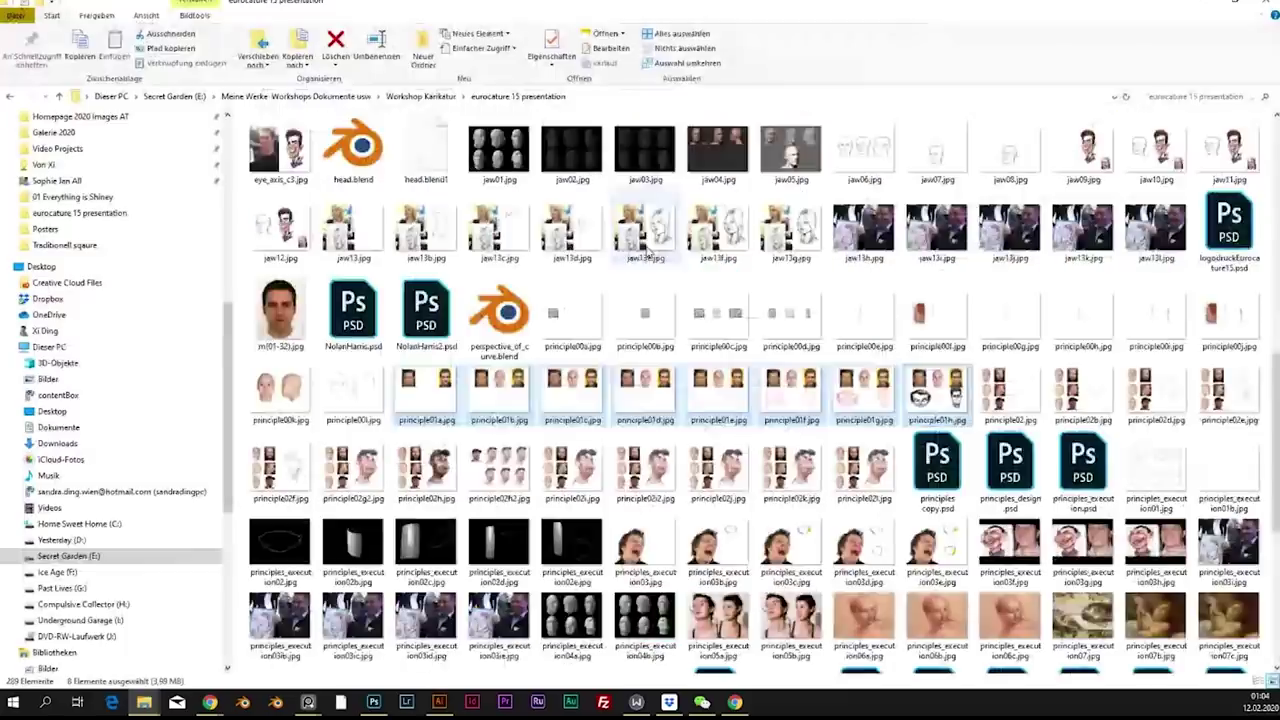
click(291, 311)
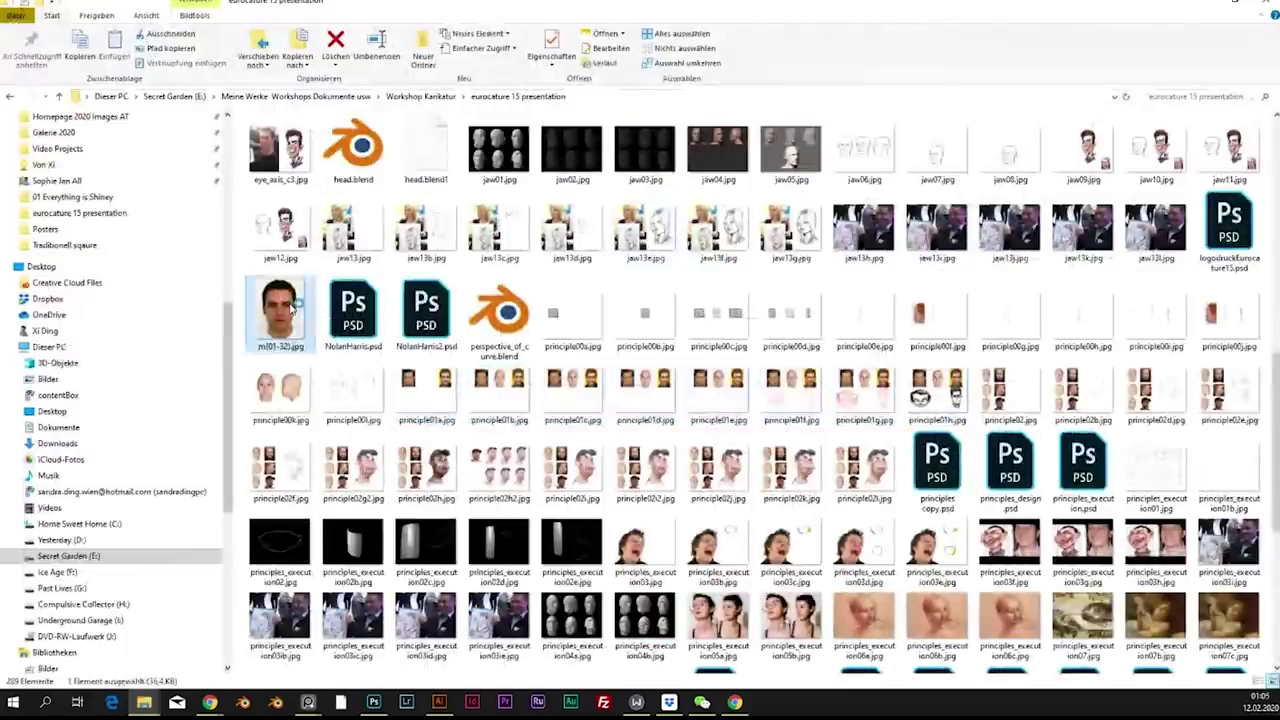
double_click(291, 311)
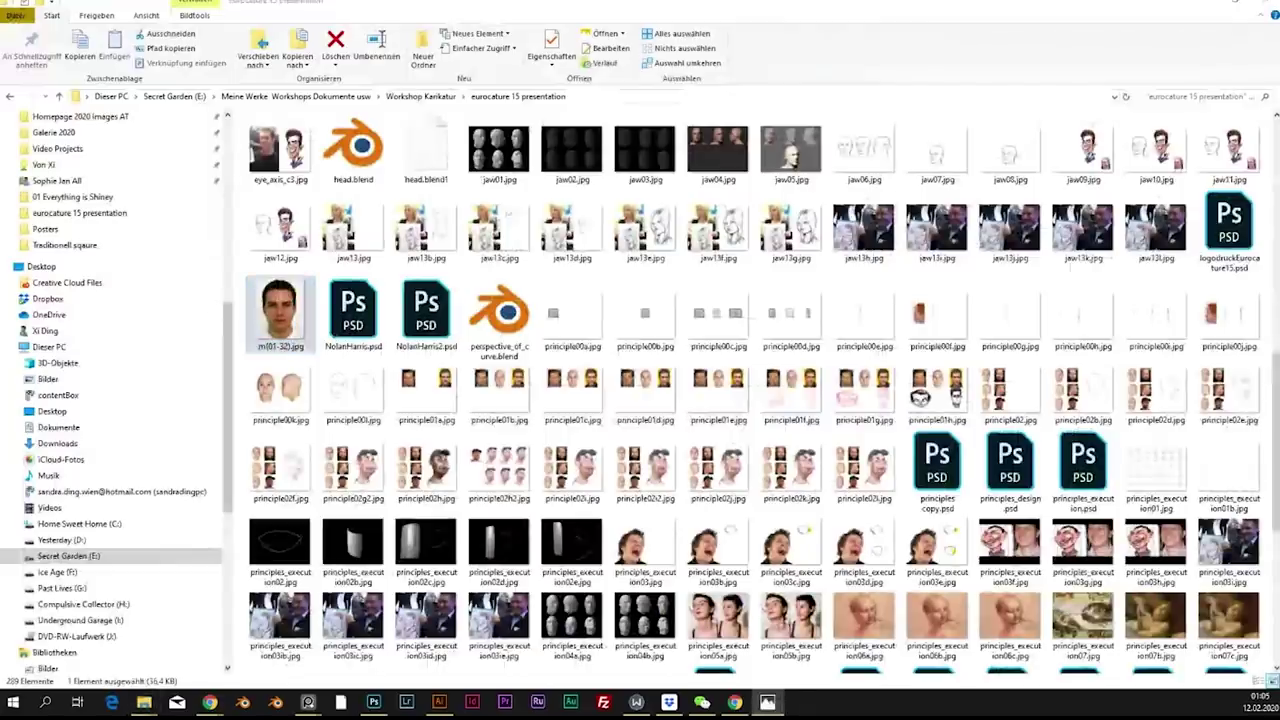
double_click(717, 104)
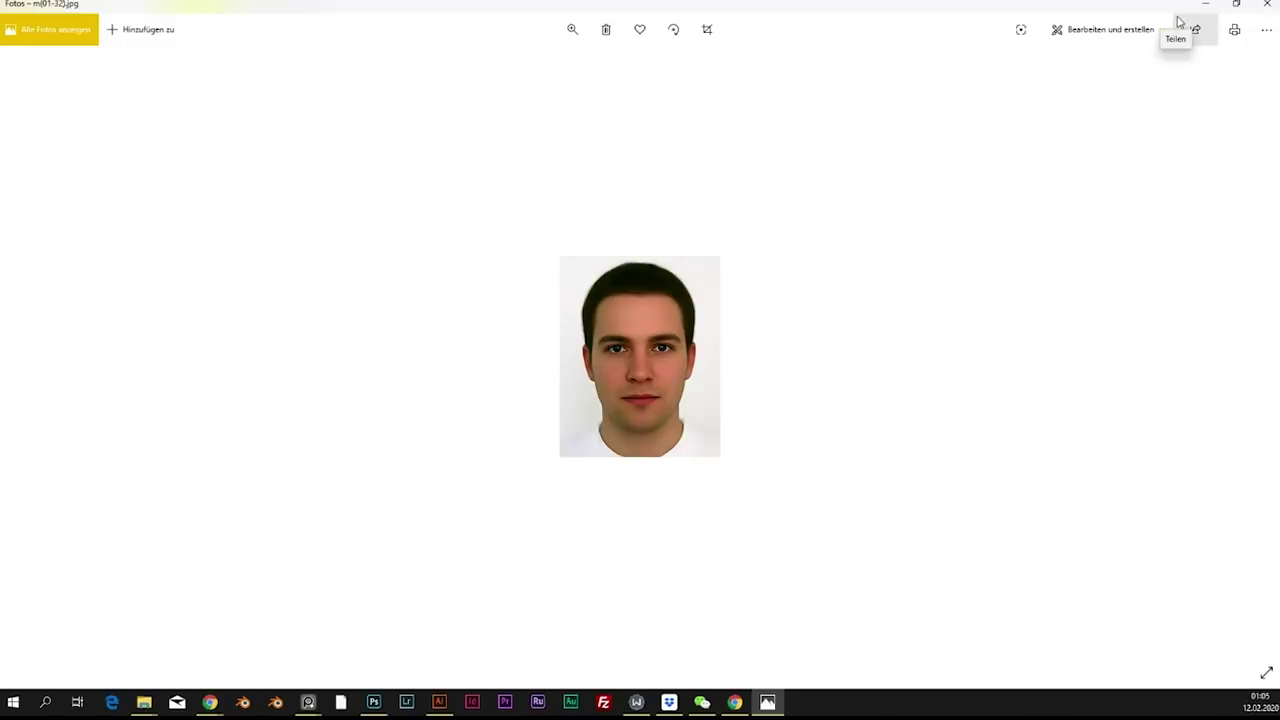
- Restore the Photos viewer showing m(01-32).jpg to a smaller window
click(1236, 5)
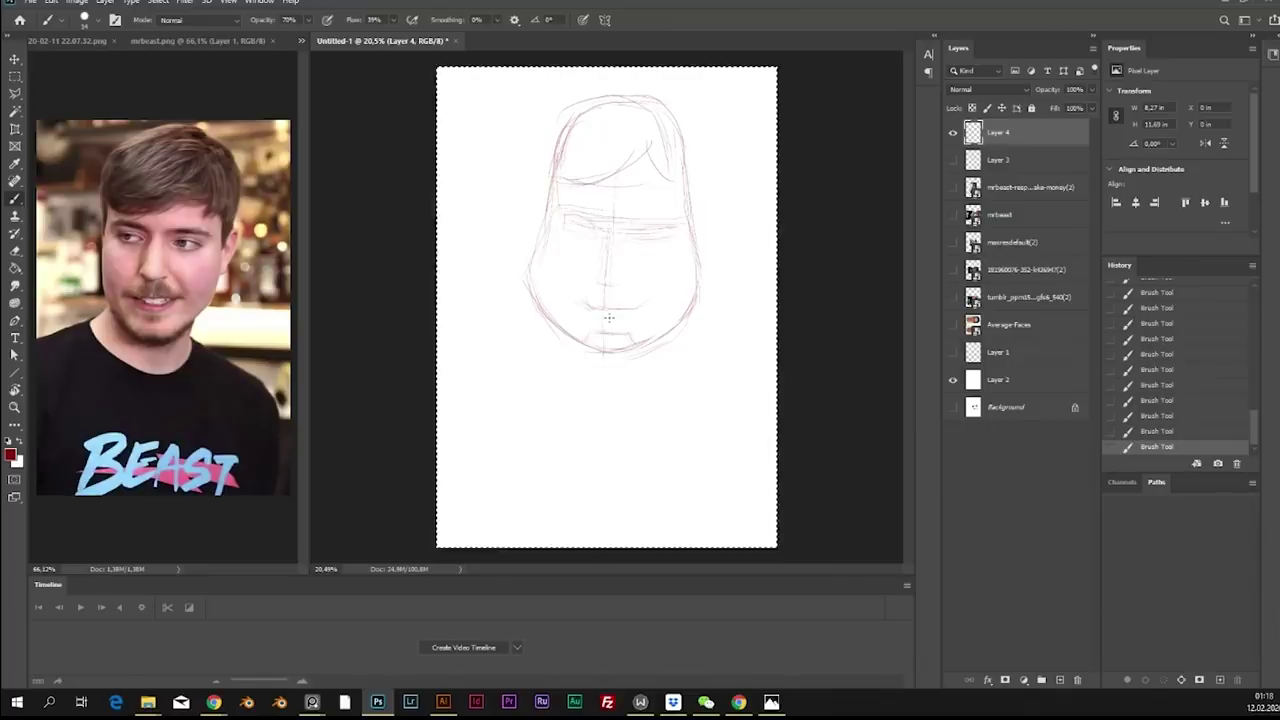
- Erase stray marks around the mouth area of the red sketch
key(e)
mouse_move(571, 294)
mouse_down()
mouse_move(608, 310)
mouse_move(657, 299)
mouse_move(610, 305)
mouse_move(601, 259)
mouse_move(591, 274)
mouse_move(596, 231)
mouse_up()
key(b)
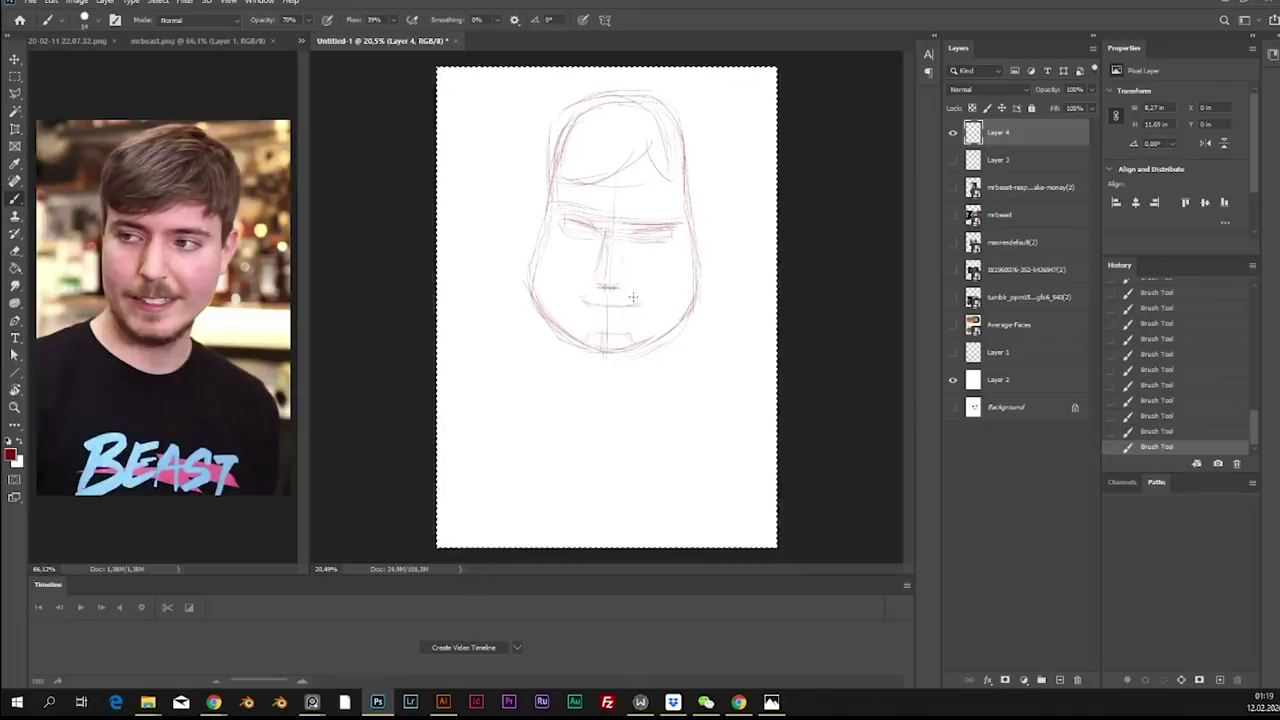
key(e)
click(643, 298)
- Draw a new mouth line and add short red strokes around the mouth
key(b)
drag(578, 300, 612, 298)
drag(600, 299, 638, 296)
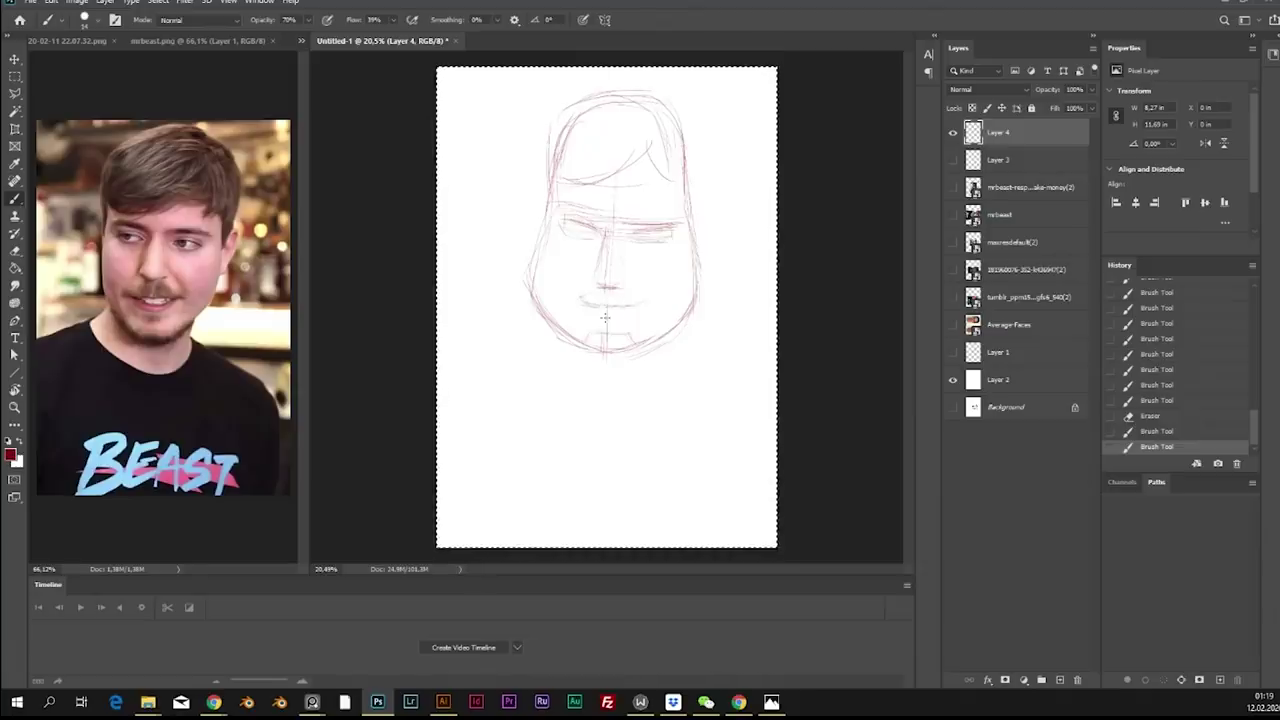
drag(600, 315, 612, 318)
drag(596, 320, 616, 322)
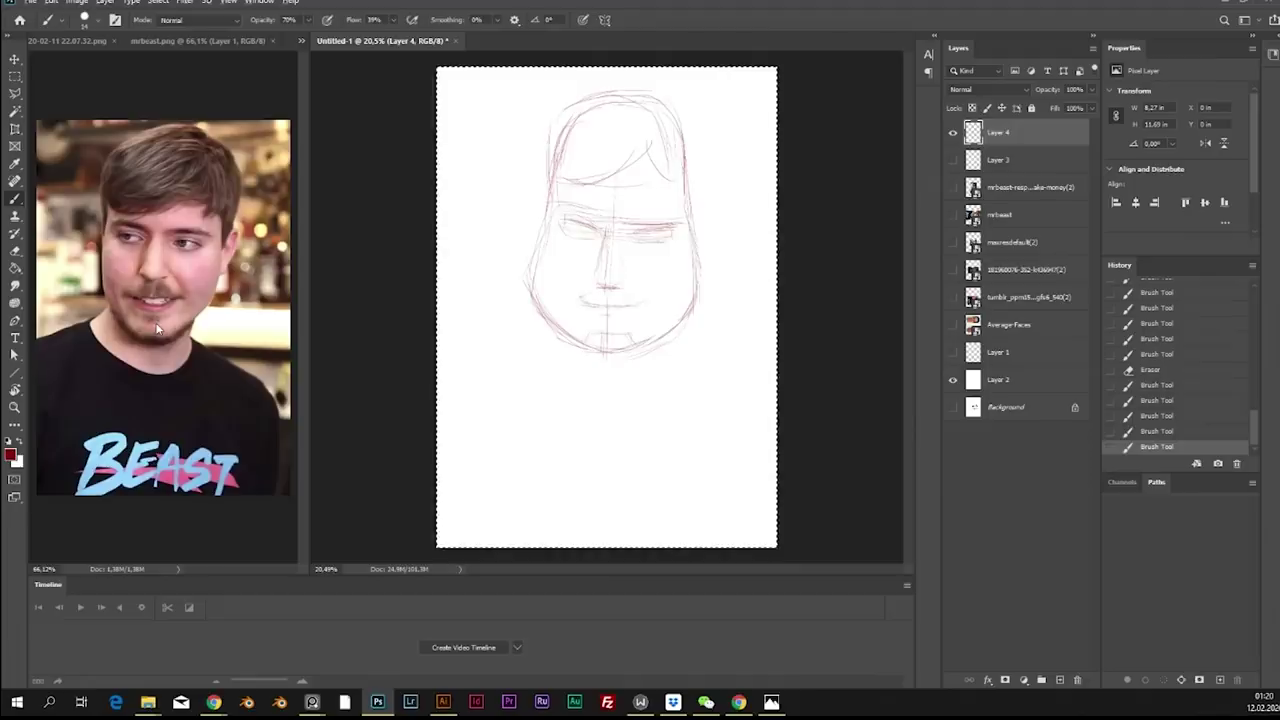
key(ctrl+plus)
key(ctrl+minus)
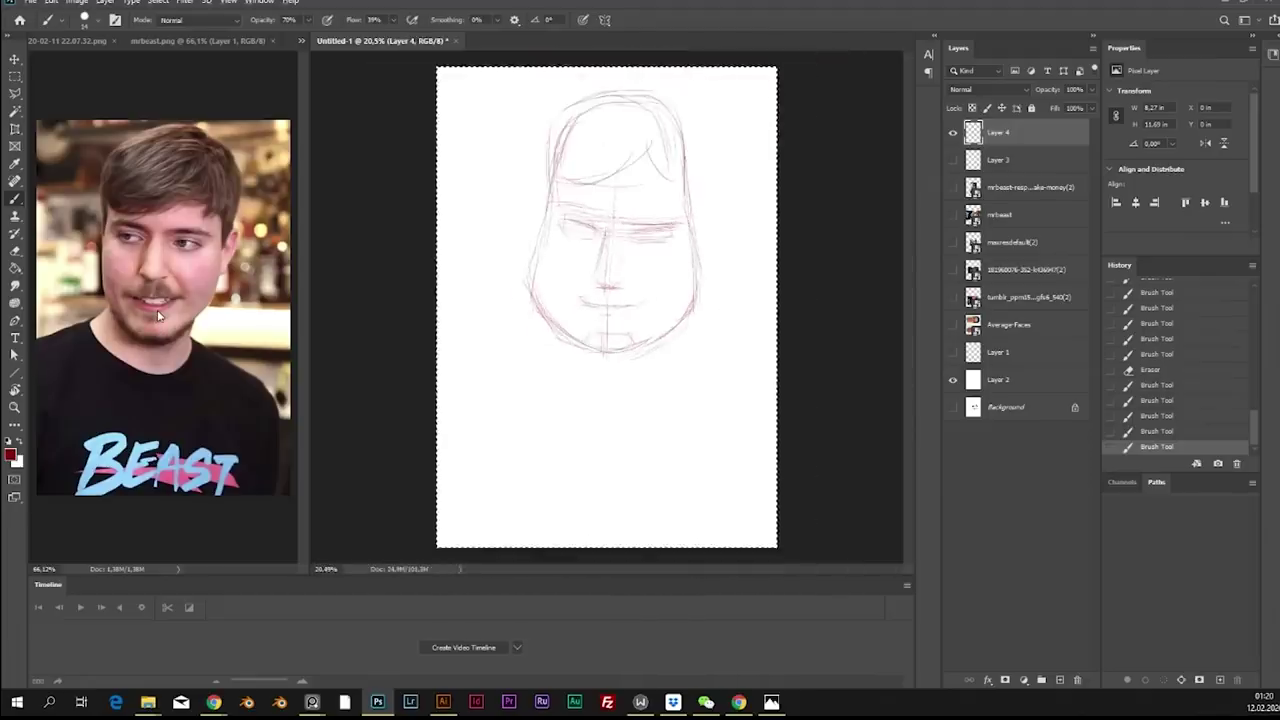
key(ctrl+0)
key(ctrl+minus)
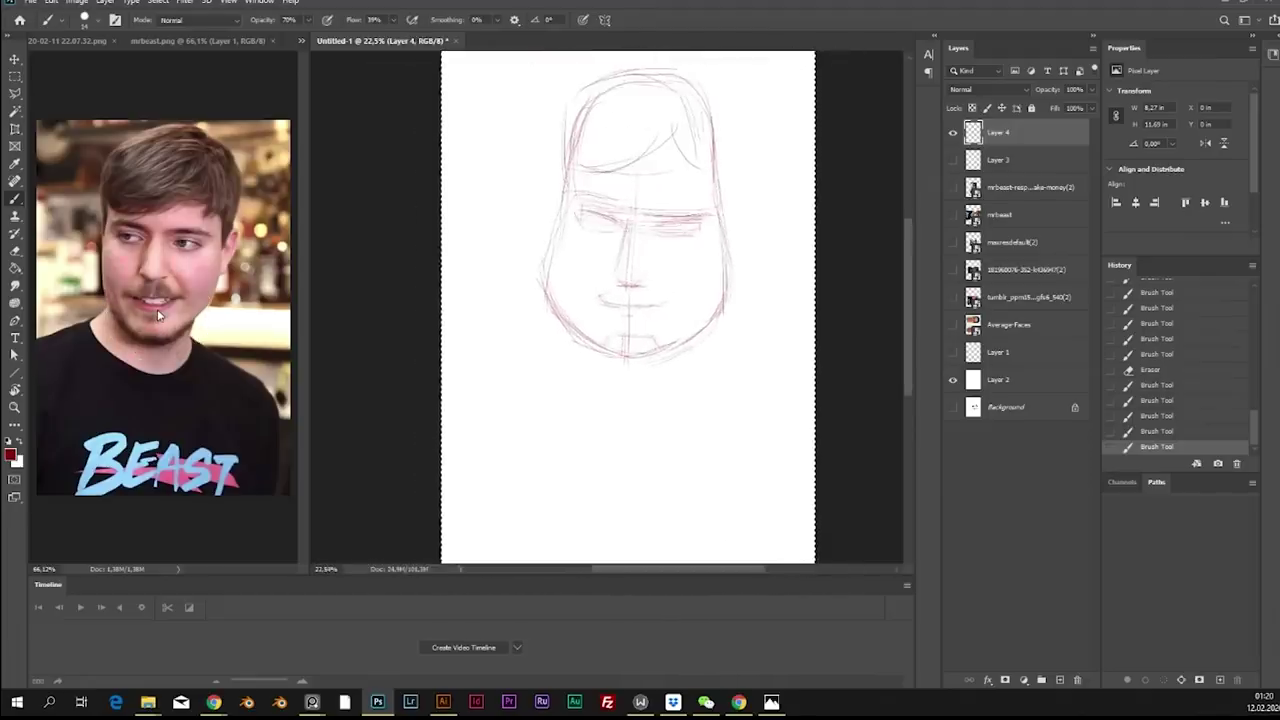
- Zoom onto the mouth in mrbeast.png, undo the trial red circle, and return to Untitled-1
click(160, 312)
scroll(167, 295, up, 3)
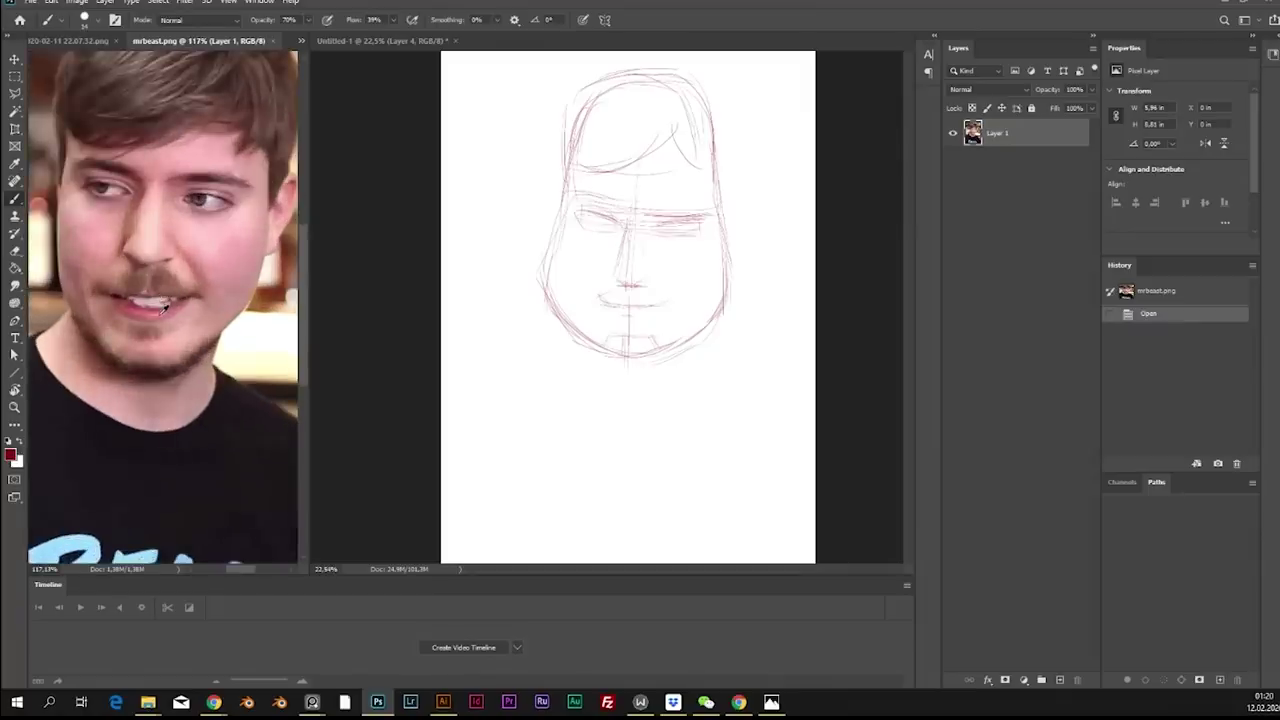
mouse_move(148, 314)
mouse_down()
mouse_move(134, 336)
mouse_move(156, 342)
mouse_move(146, 330)
mouse_up()
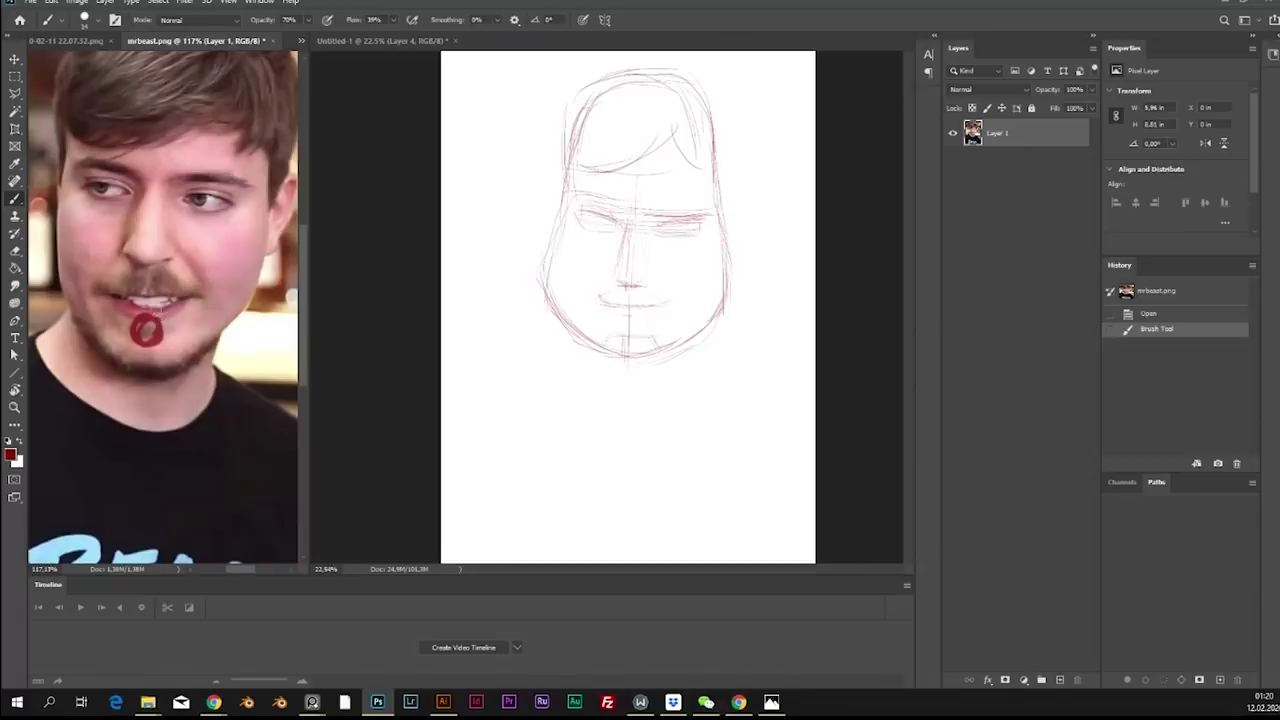
key(ctrl+z)
click(637, 314)
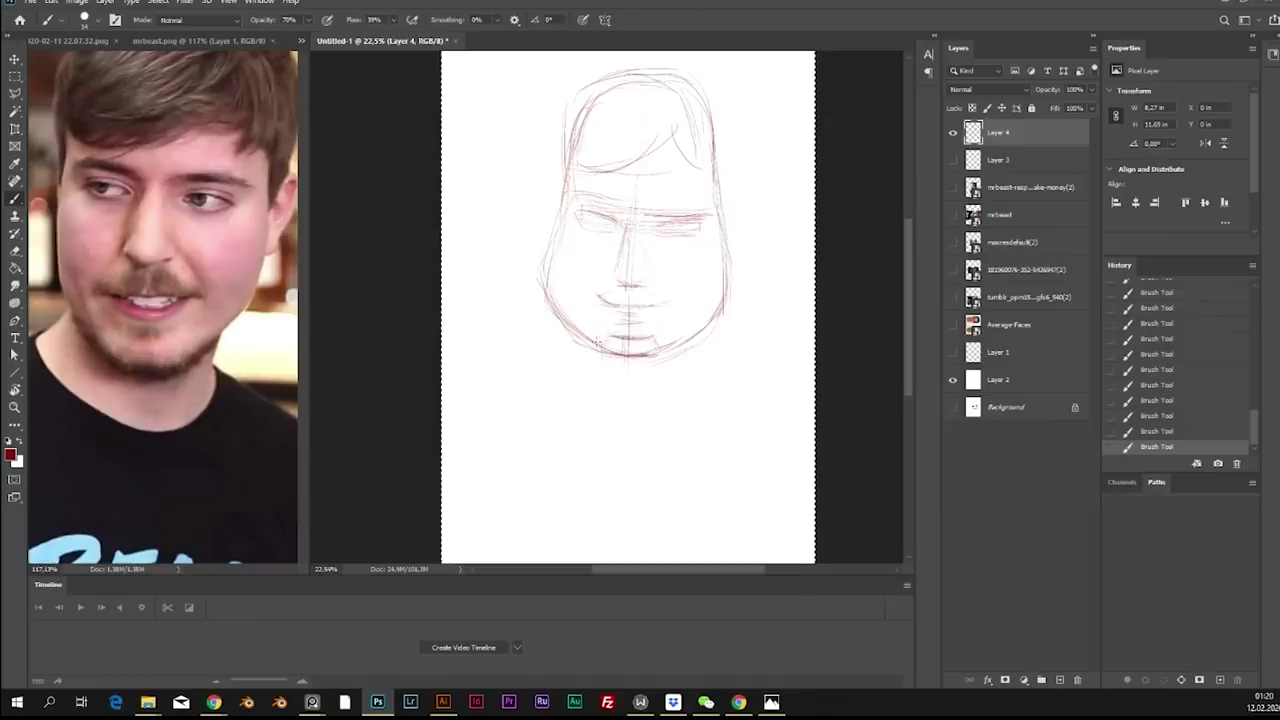
- Darken the chin, mark below the mouth, redraw the upper lip, and draw the right ear curve
drag(598, 346, 661, 354)
drag(628, 327, 636, 339)
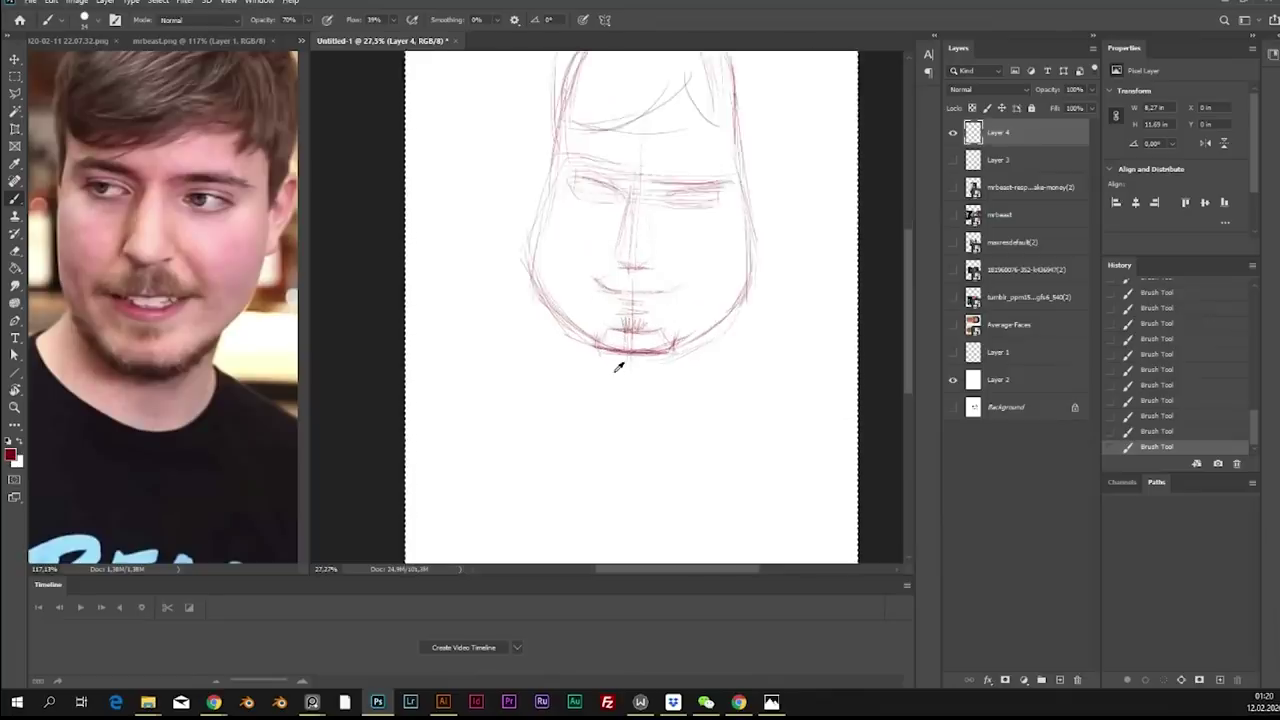
drag(594, 297, 627, 293)
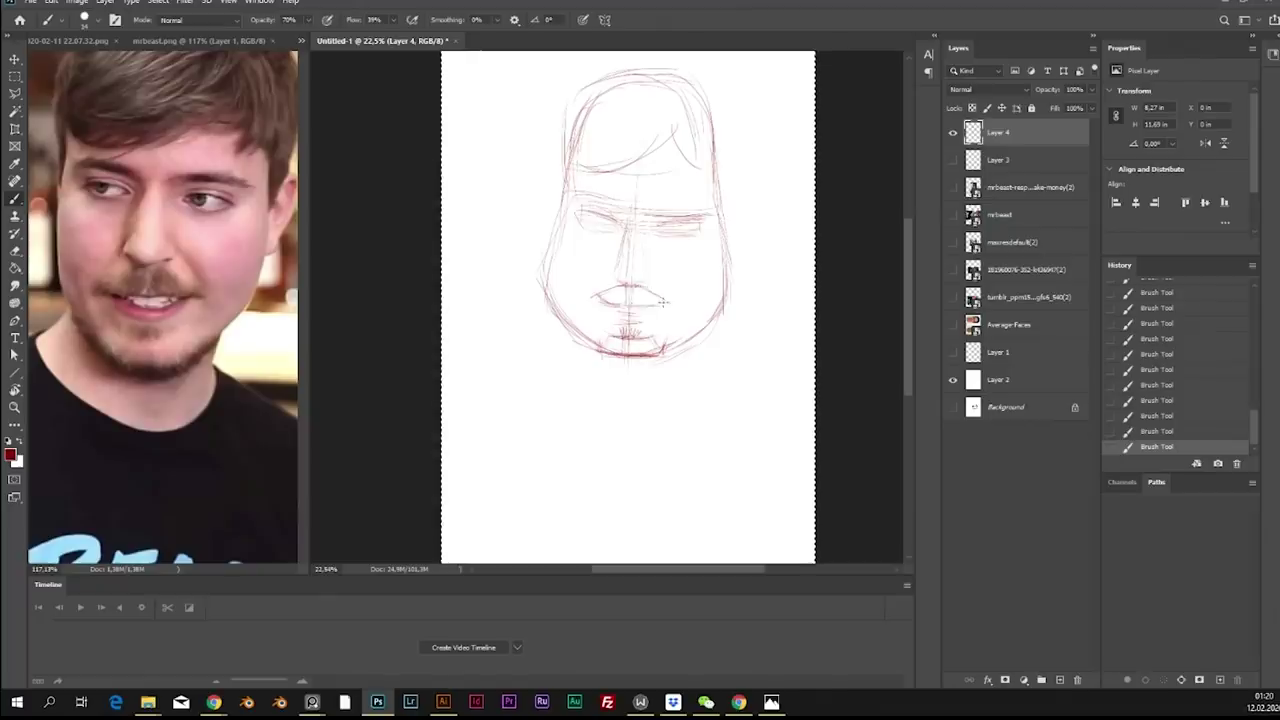
drag(630, 298, 666, 302)
drag(742, 241, 740, 270)
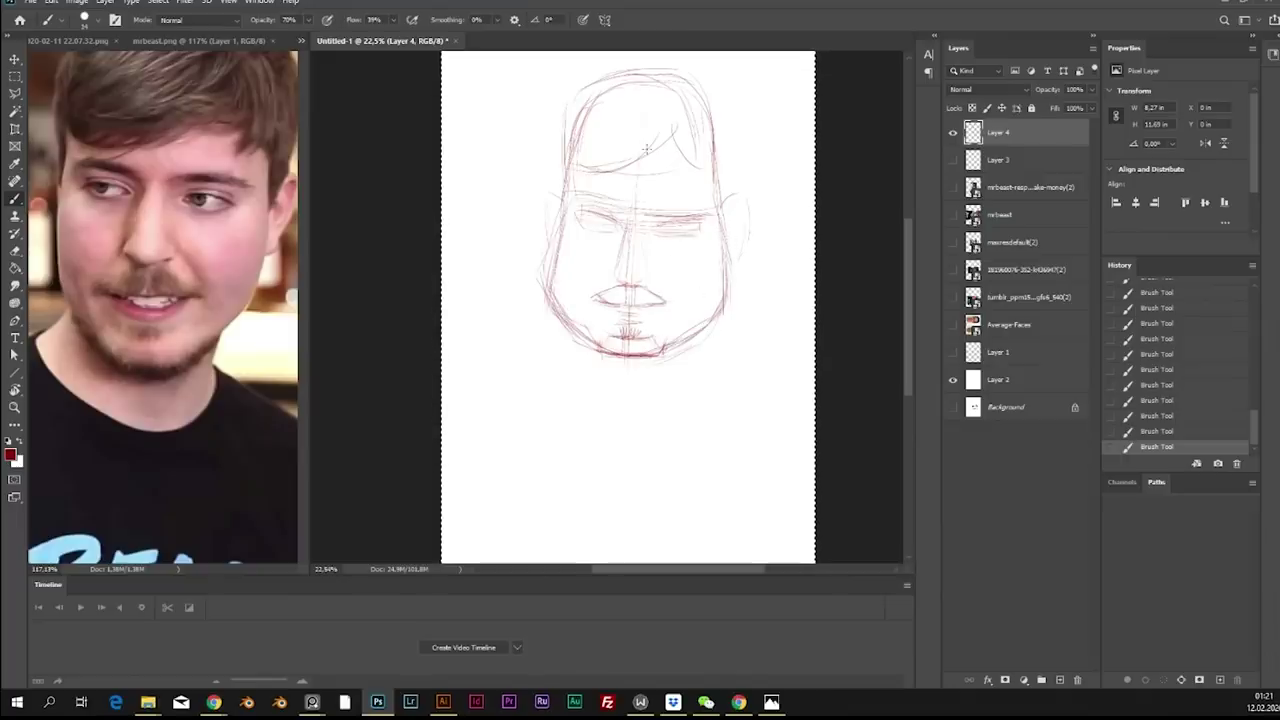
- Hatch shading into the hair, strengthen the head's right edge, and darken both eye lines
drag(663, 162, 658, 215)
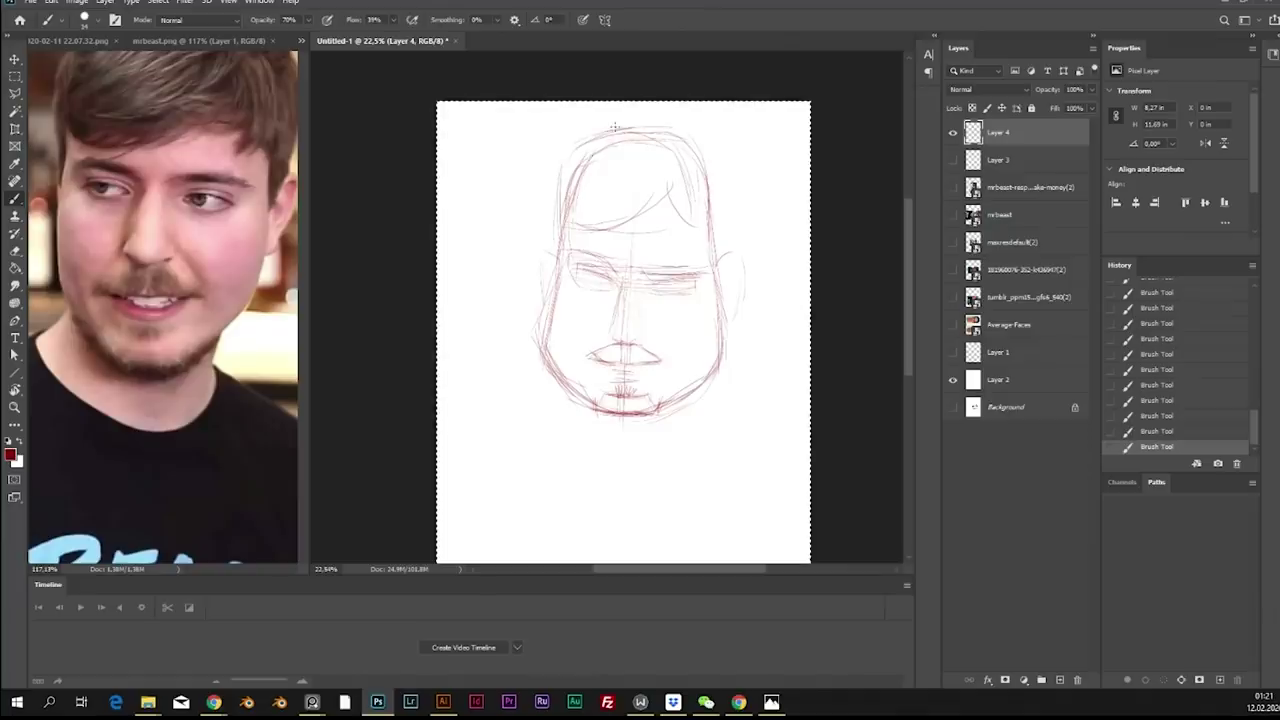
mouse_move(597, 224)
mouse_down()
mouse_move(640, 222)
mouse_move(600, 175)
mouse_move(599, 150)
mouse_up()
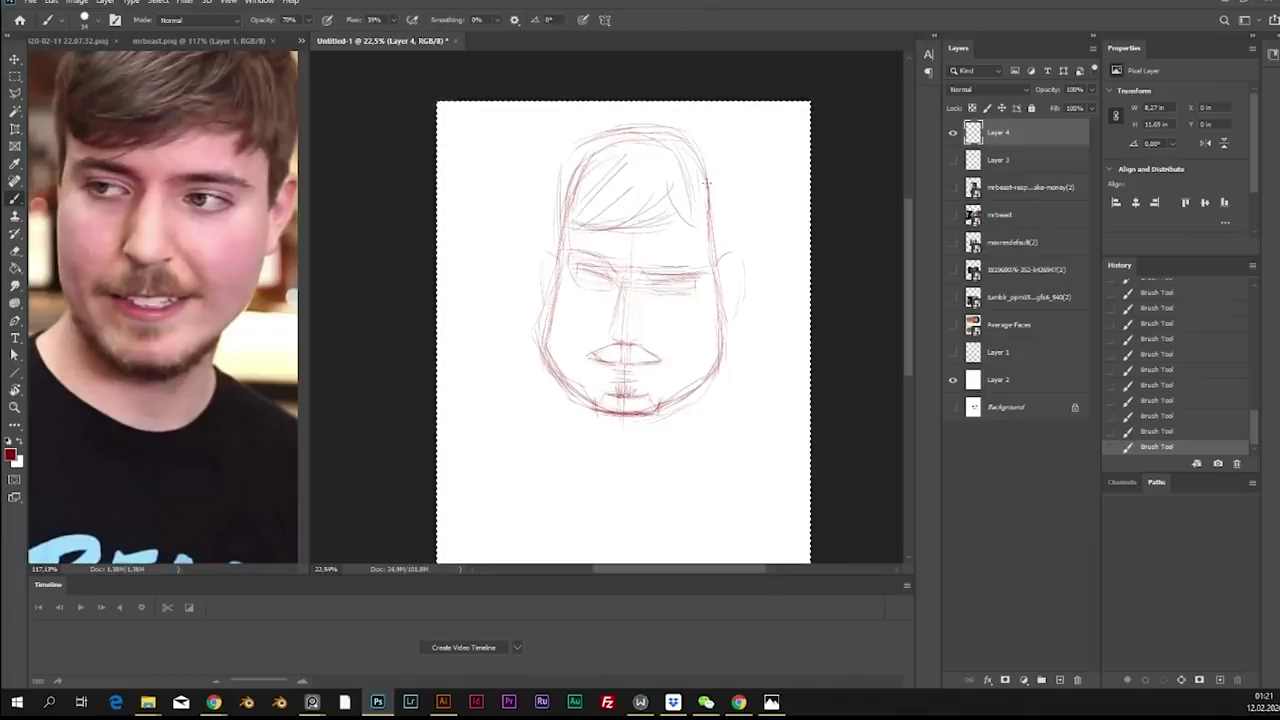
mouse_move(711, 160)
mouse_down()
mouse_move(718, 278)
mouse_move(740, 260)
mouse_up()
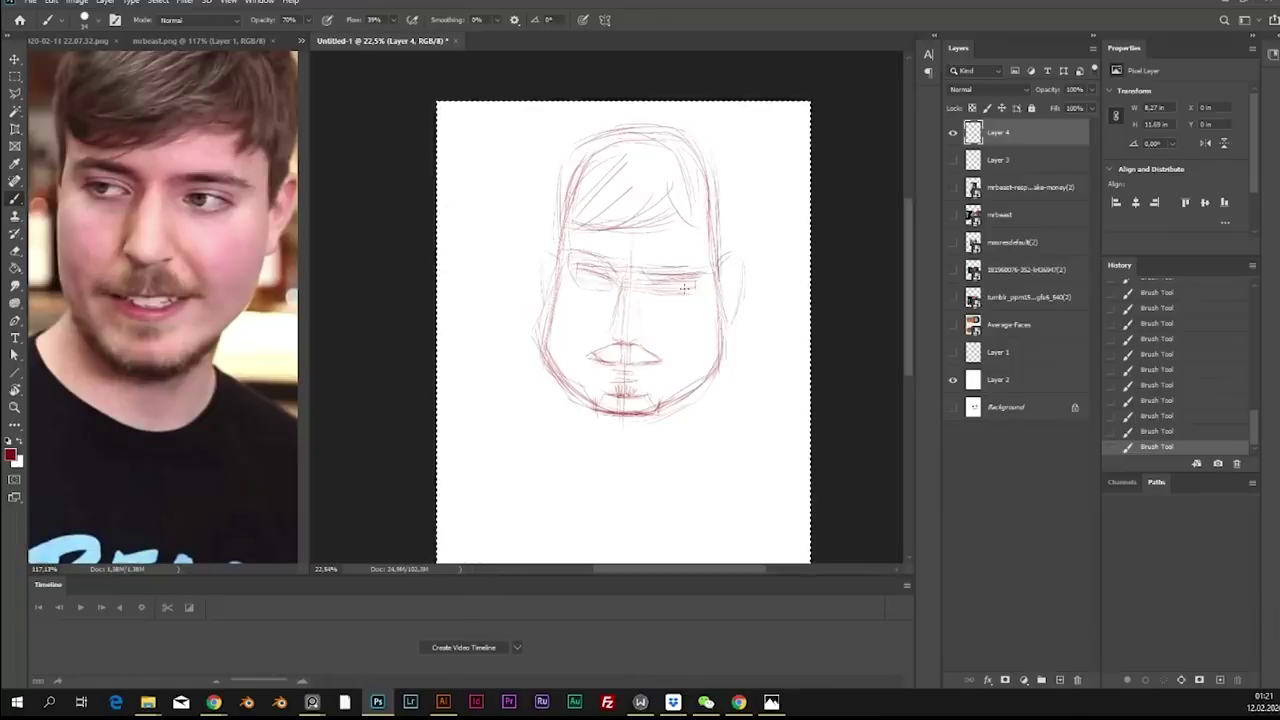
mouse_move(566, 274)
mouse_down()
mouse_move(605, 288)
mouse_move(567, 283)
mouse_up()
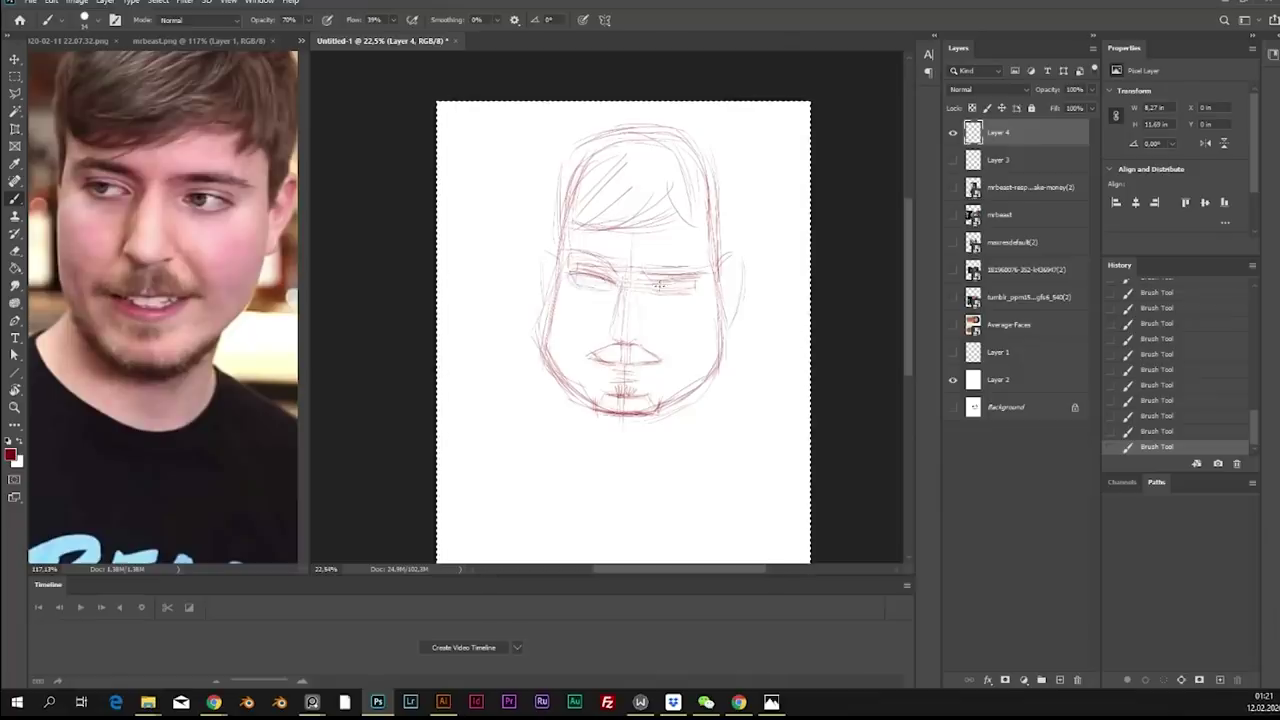
drag(697, 283, 663, 283)
- Compare against the MrBeast reference photo, then extend the mustache with short strokes
scroll(417, 363, down, 2)
scroll(267, 270, up, 1)
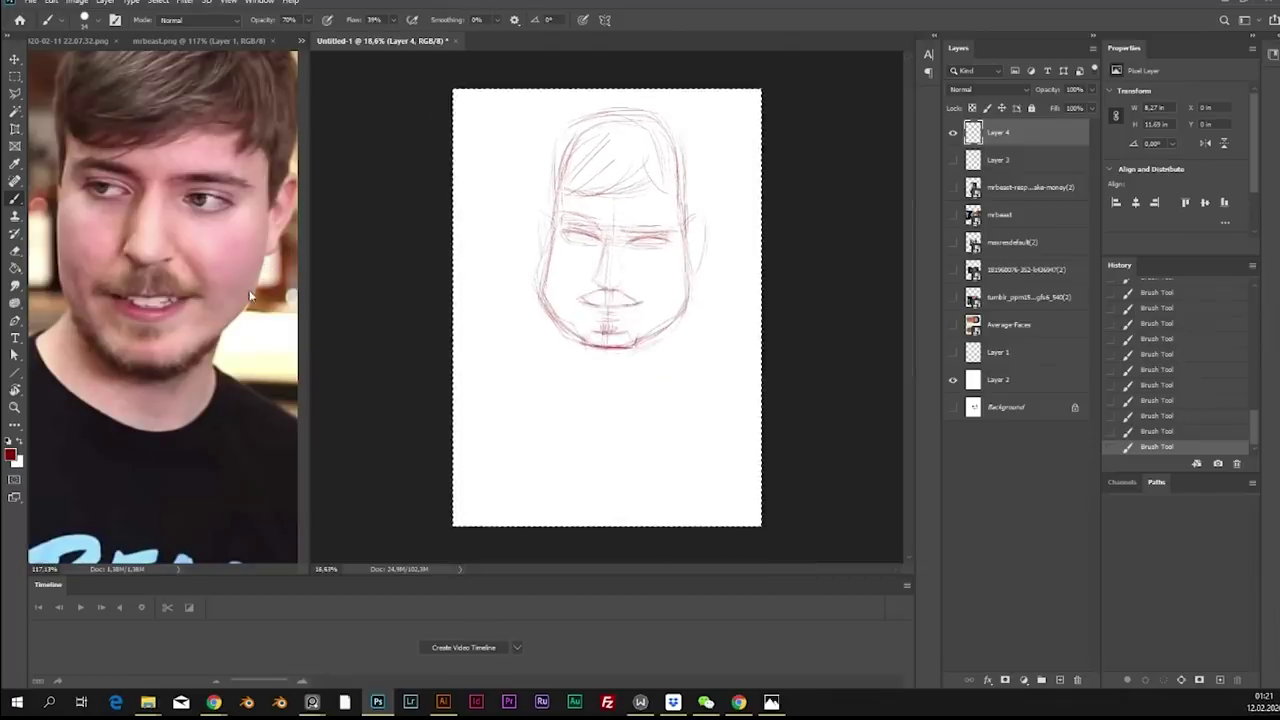
click(248, 285)
scroll(248, 285, down, 2)
scroll(248, 285, down, 1)
scroll(246, 290, up, 1)
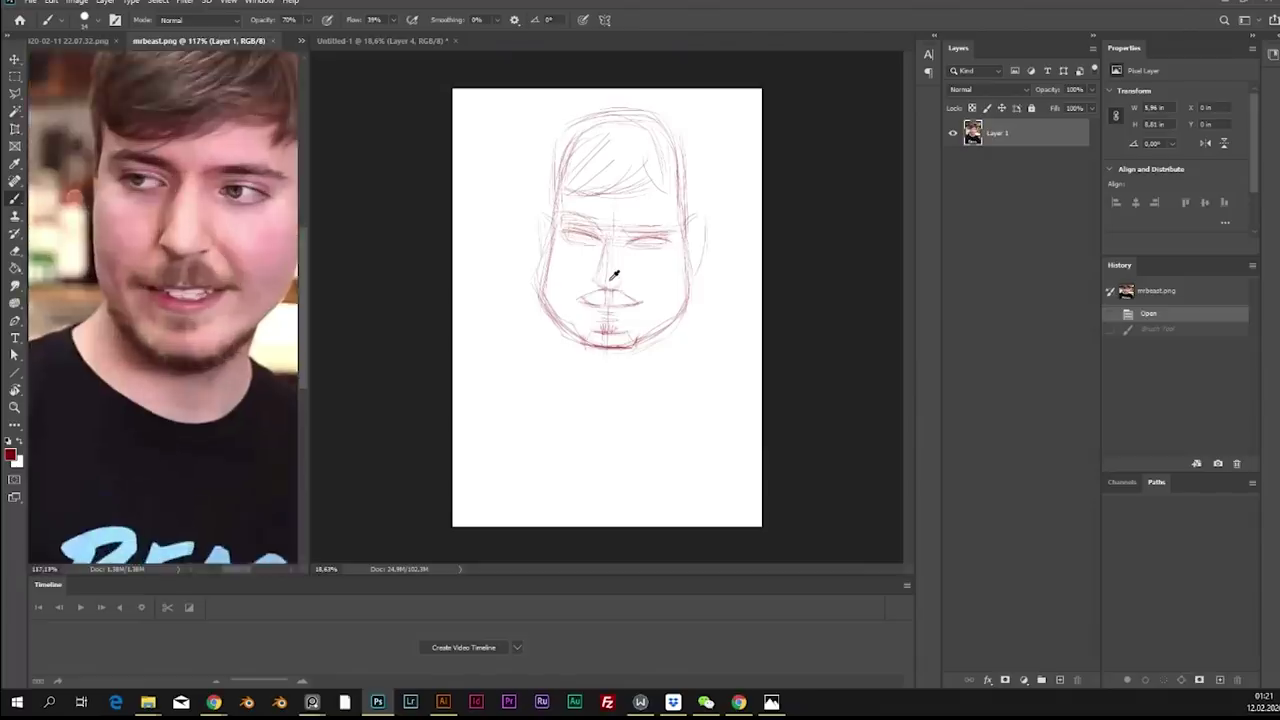
scroll(241, 303, down, 1)
scroll(241, 303, down, 1)
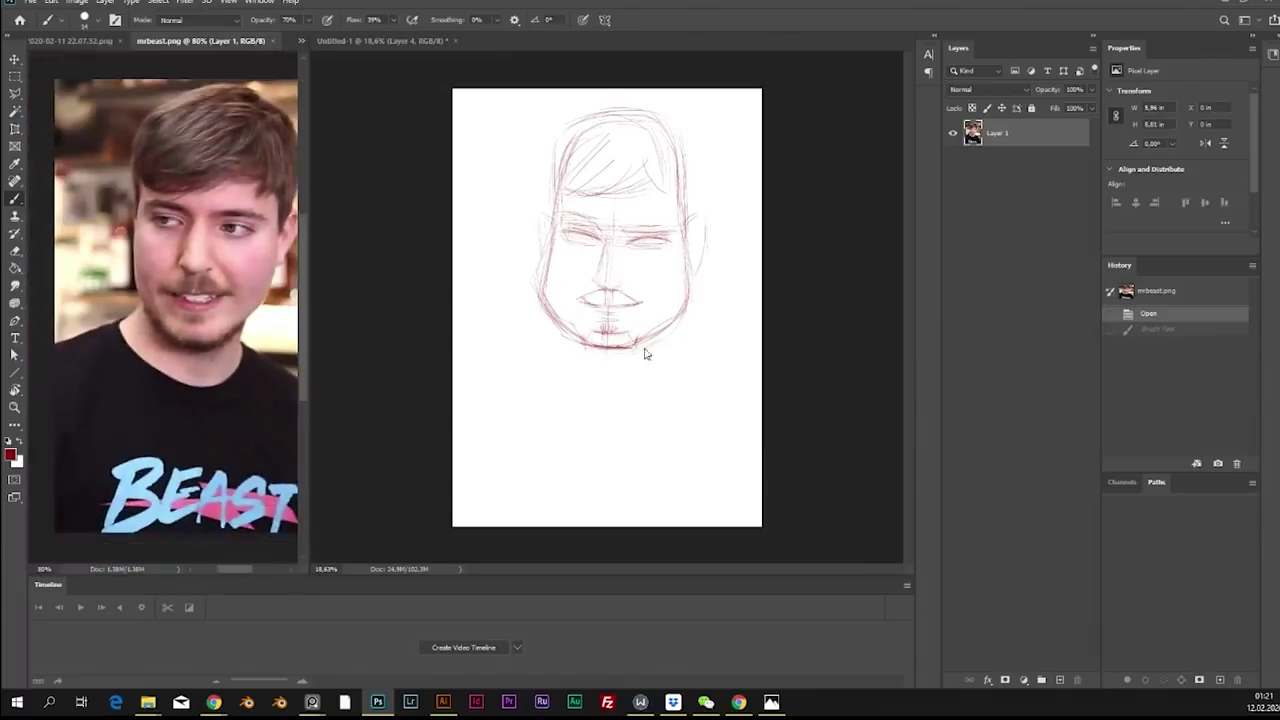
click(676, 344)
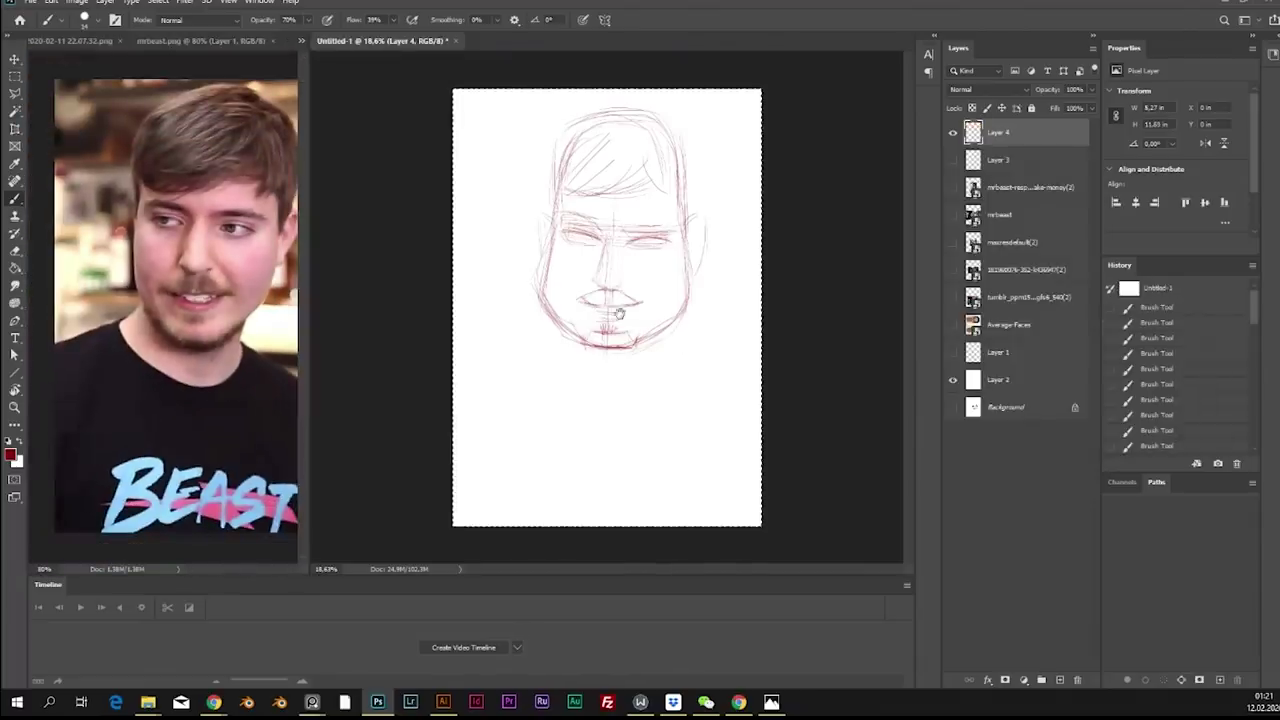
drag(605, 293, 592, 300)
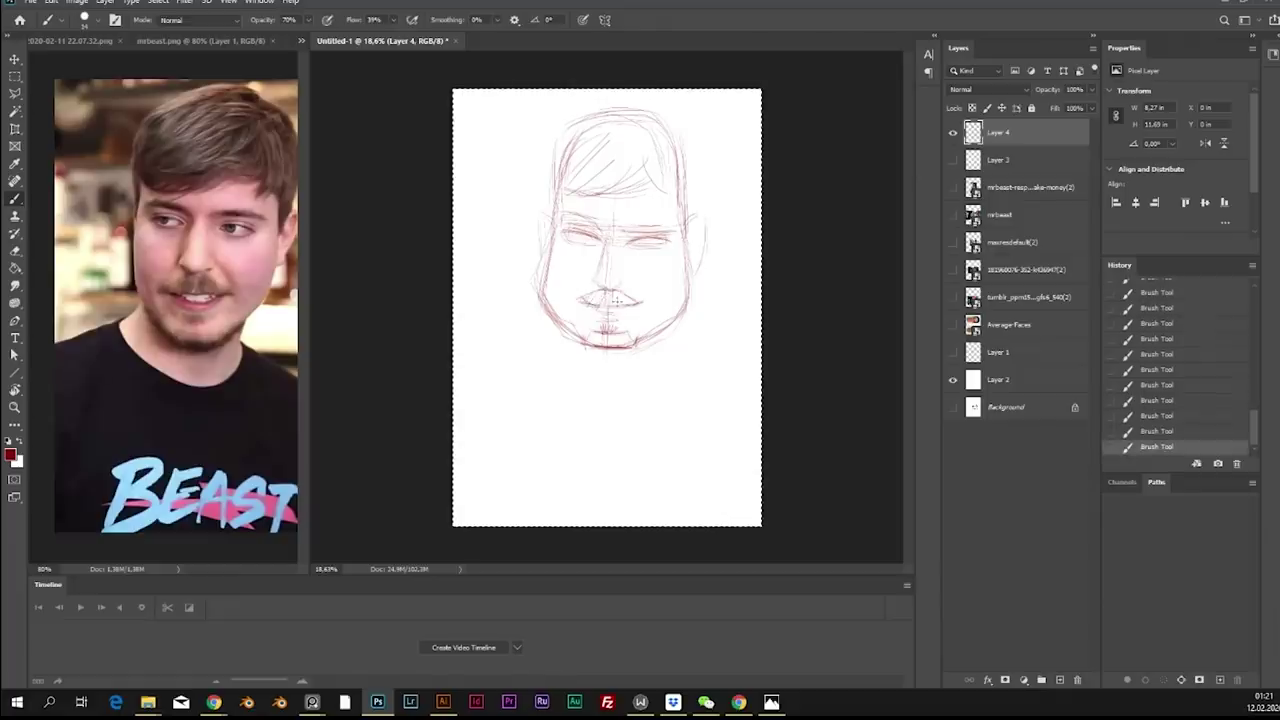
drag(612, 304, 637, 304)
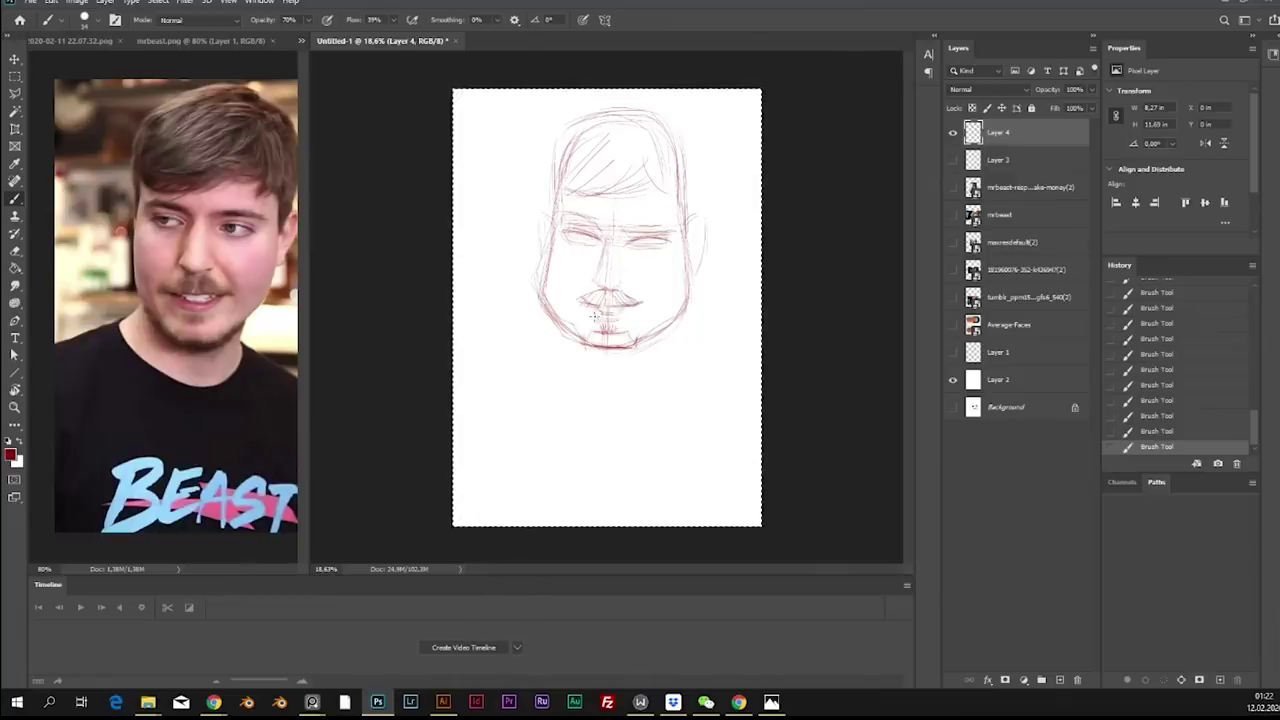
key(ctrl+plus)
key(ctrl+plus)
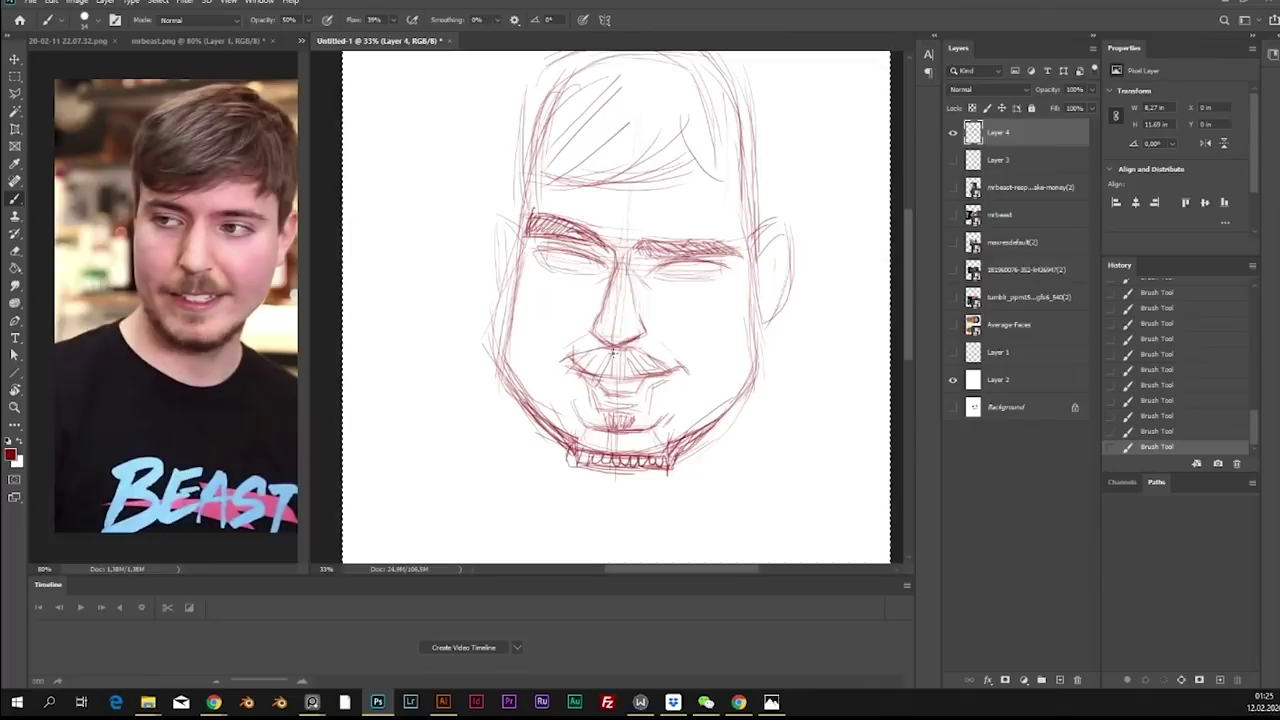
- Hatch dark strokes across the mustache, add a stroke below its centre, and darken the lower lip
scroll(600, 320, down, 2)
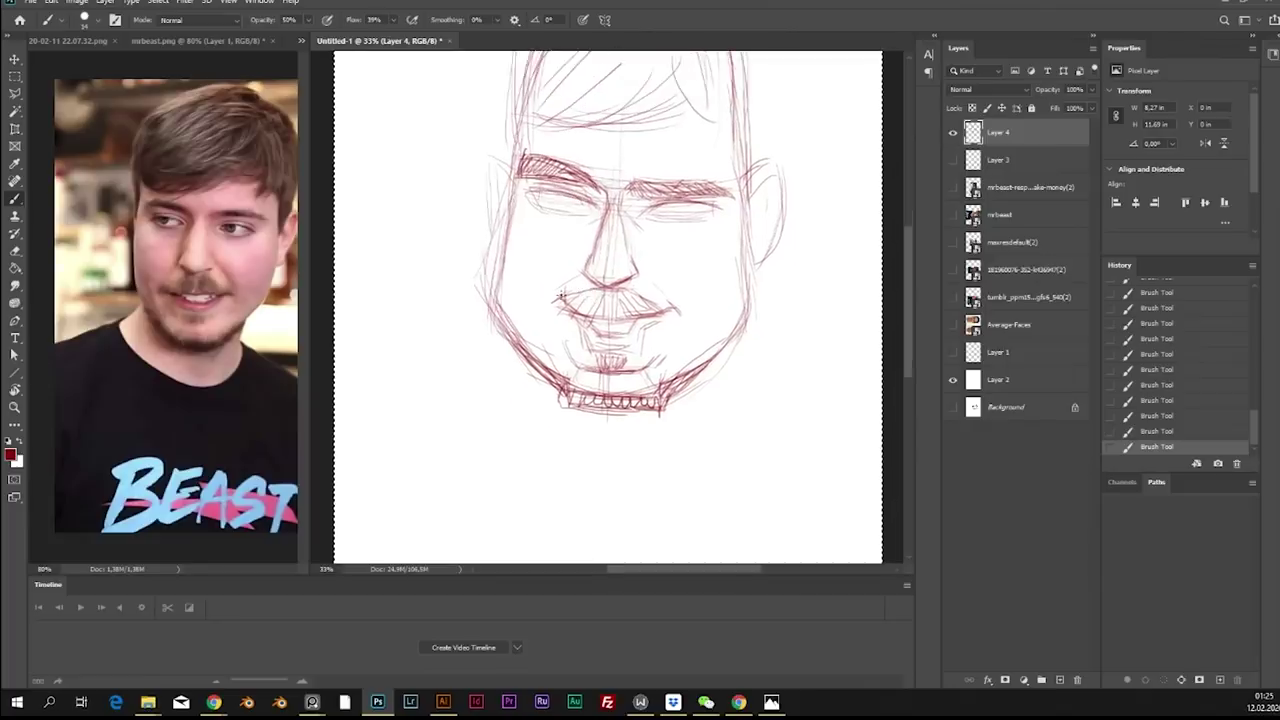
mouse_move(566, 294)
mouse_down()
mouse_move(609, 291)
mouse_move(597, 310)
mouse_move(611, 297)
mouse_move(626, 314)
mouse_move(629, 292)
mouse_move(660, 303)
mouse_up()
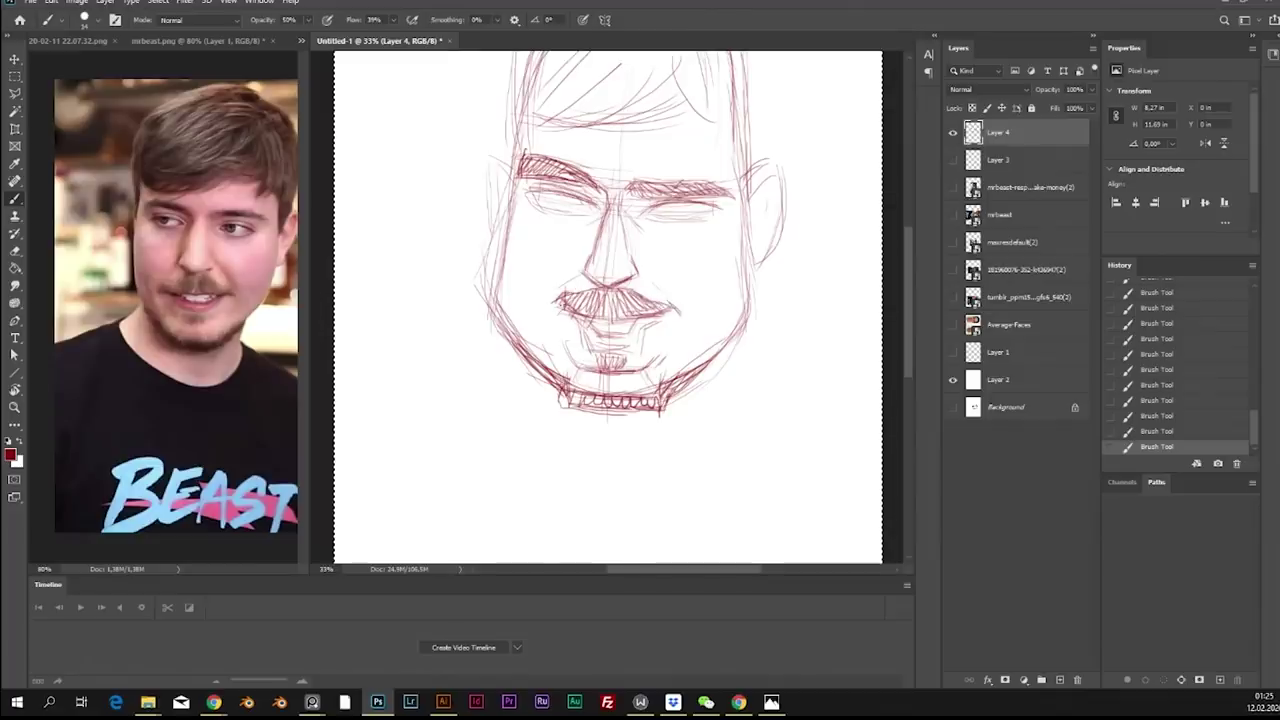
drag(607, 296, 605, 325)
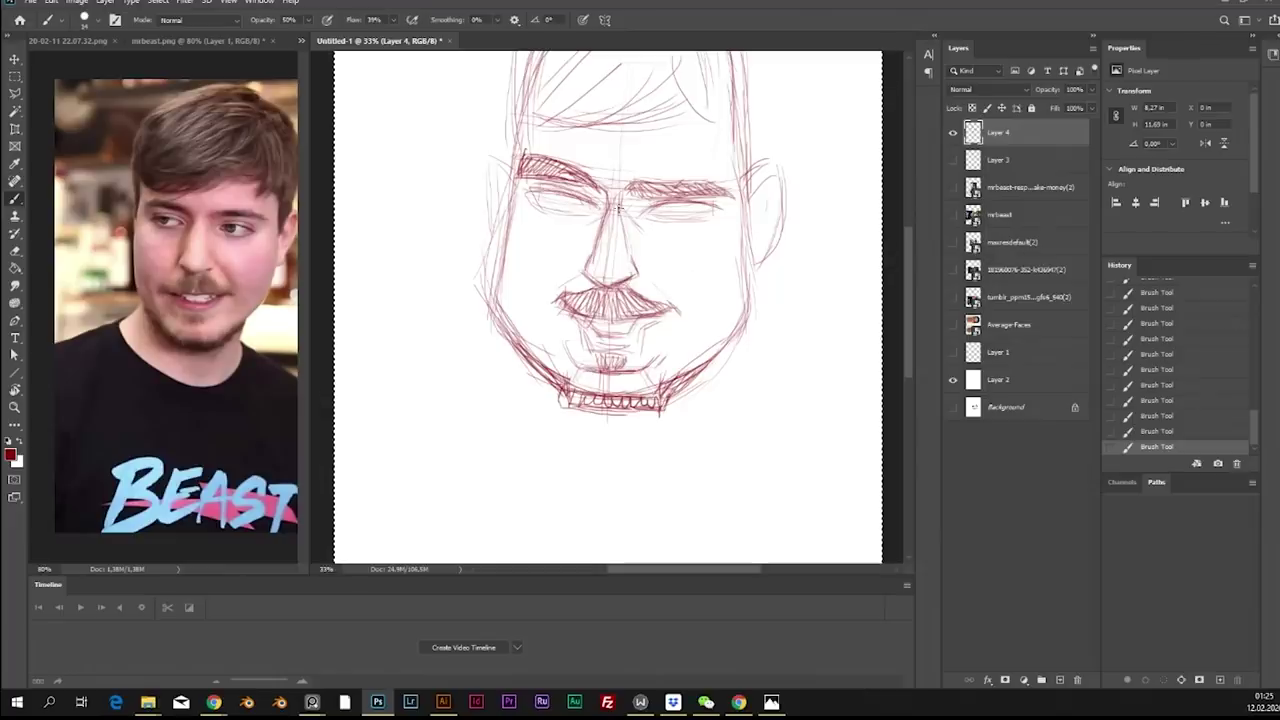
scroll(625, 299, down, 2)
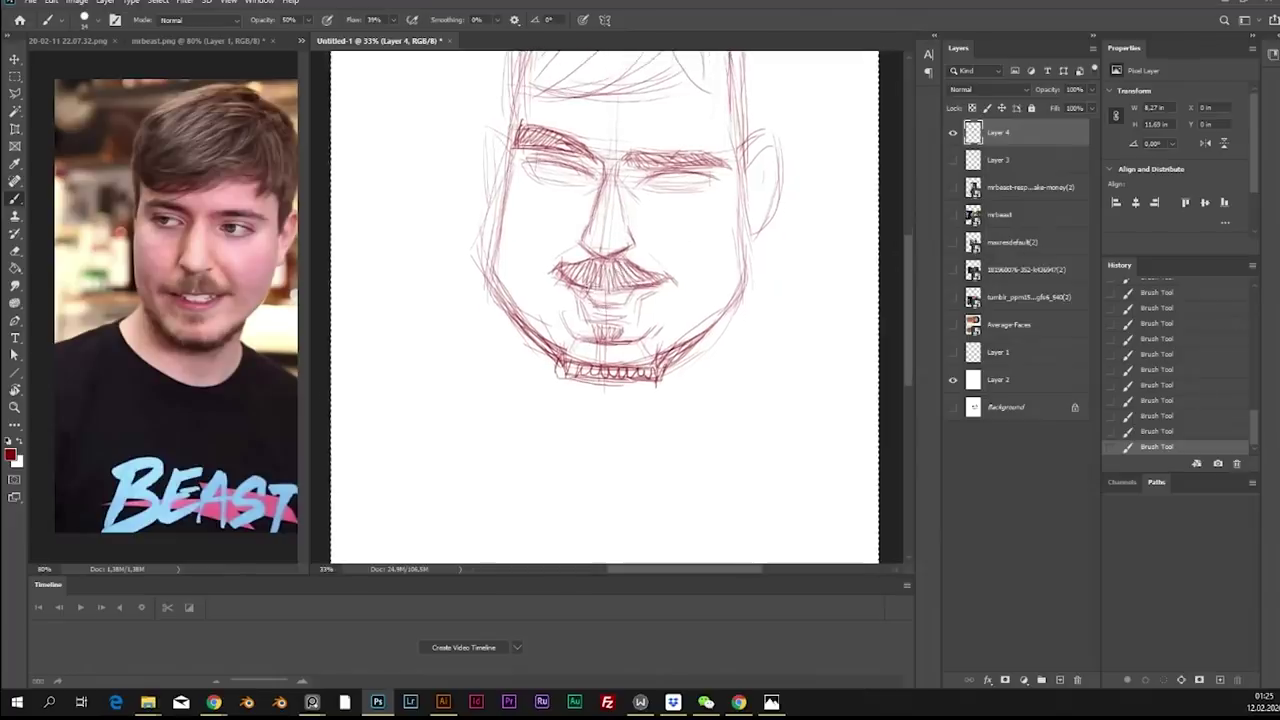
scroll(607, 300, up, 1)
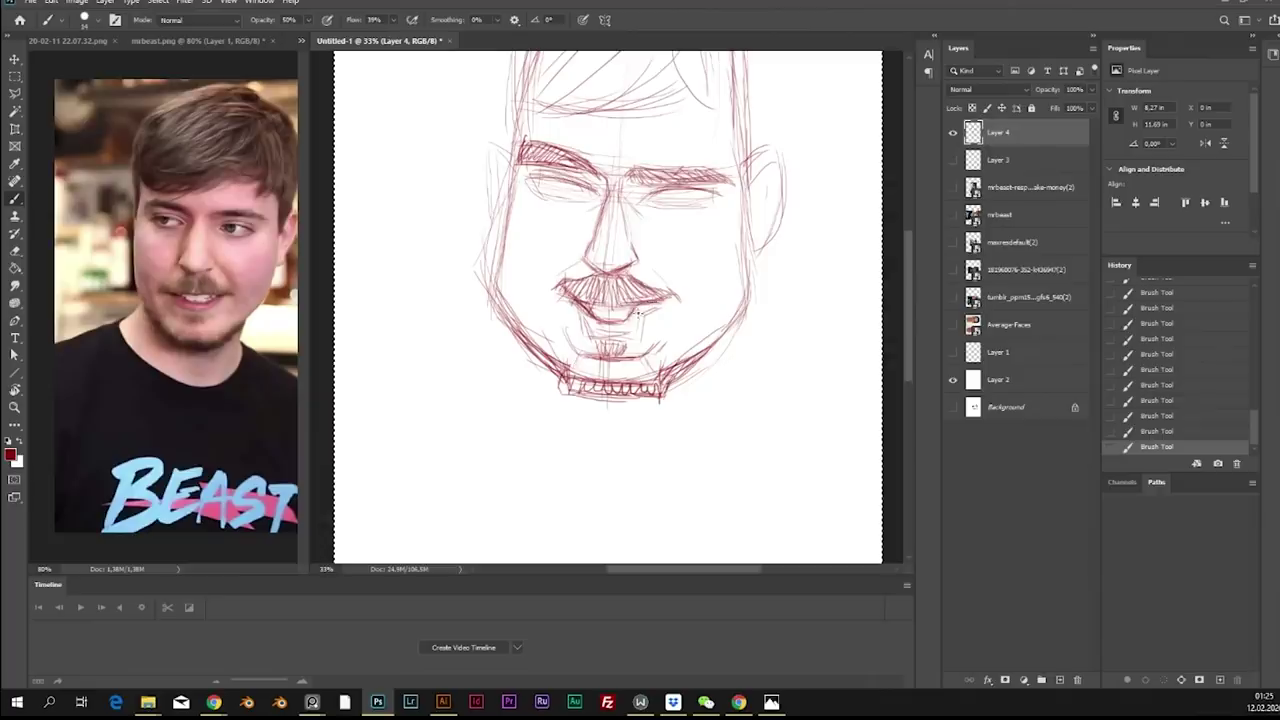
drag(622, 322, 658, 298)
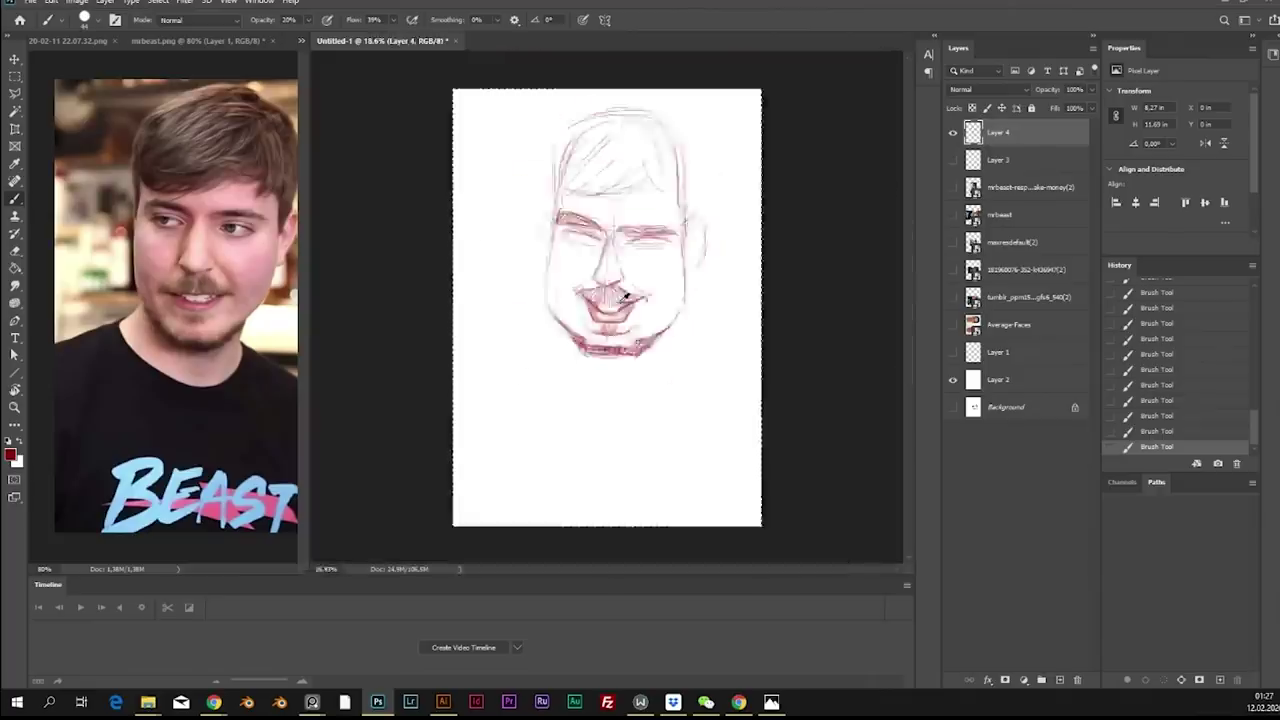
scroll(623, 295, down, 5)
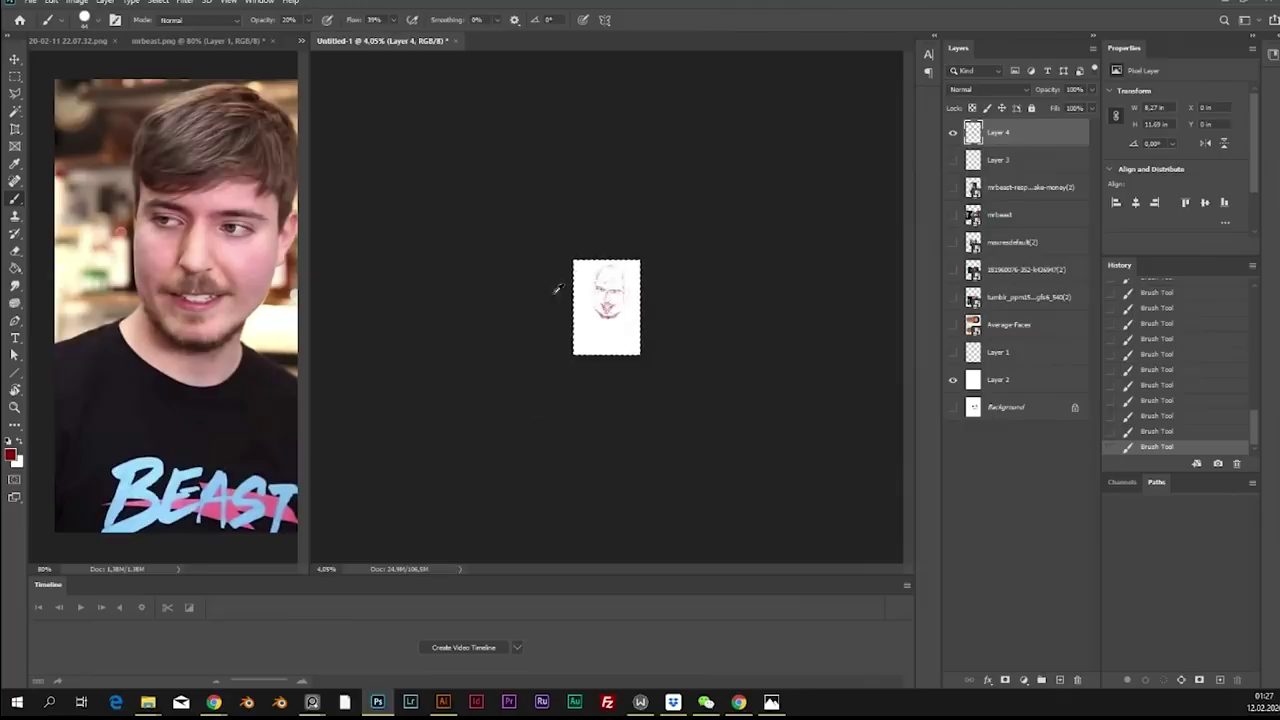
- Darken both eye lines, hatch the left eyebrow, and strengthen the right eye's lower line
scroll(620, 287, up, 6)
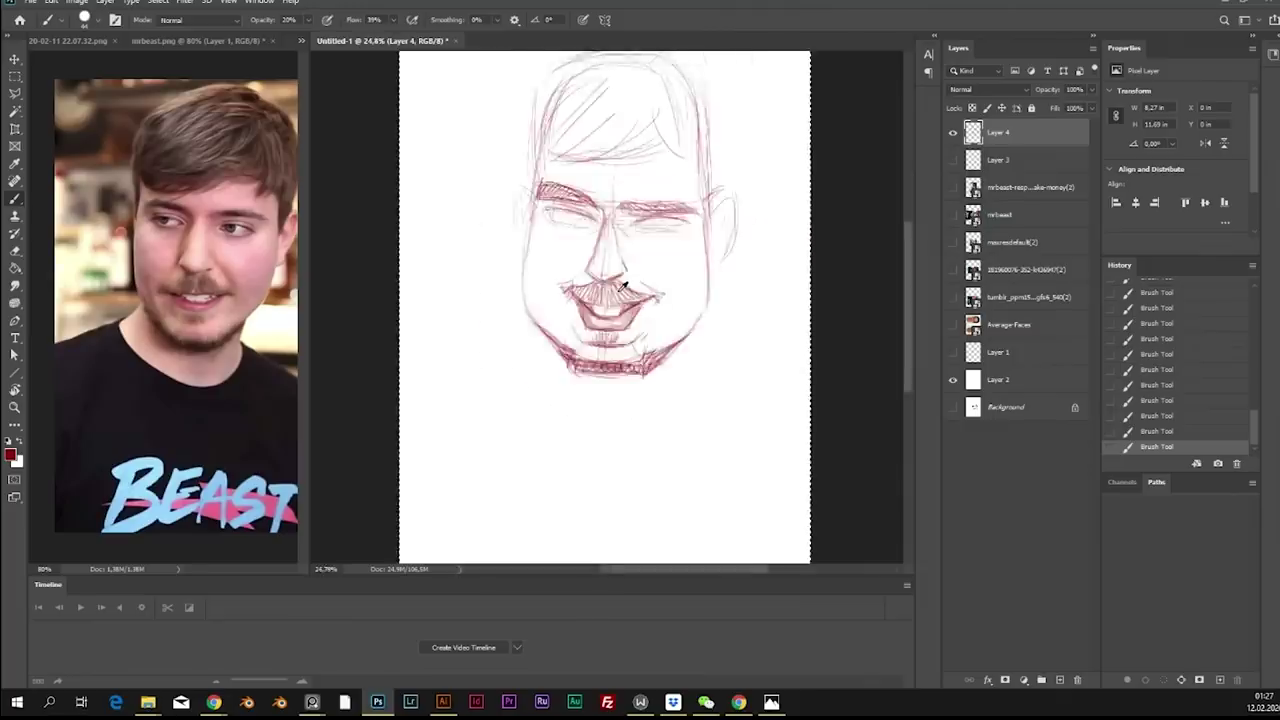
scroll(622, 287, up, 3)
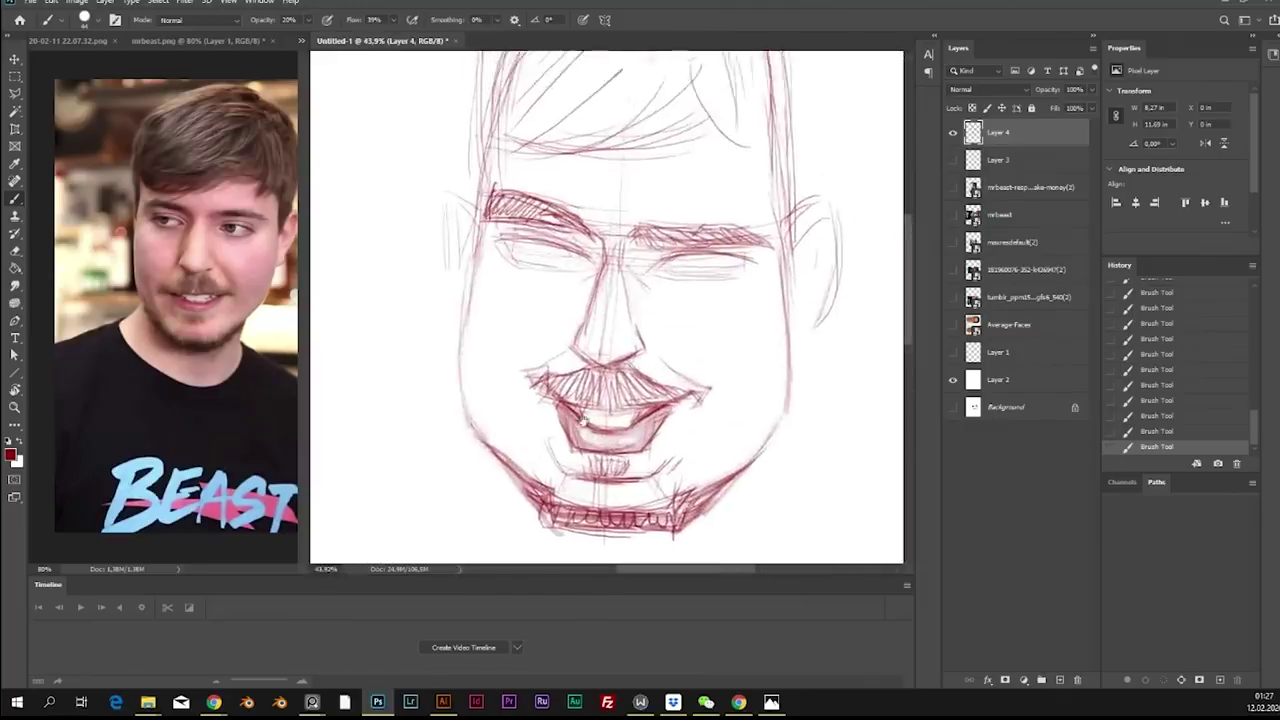
mouse_move(498, 240)
mouse_down()
mouse_move(540, 236)
mouse_move(576, 255)
mouse_move(537, 248)
mouse_up()
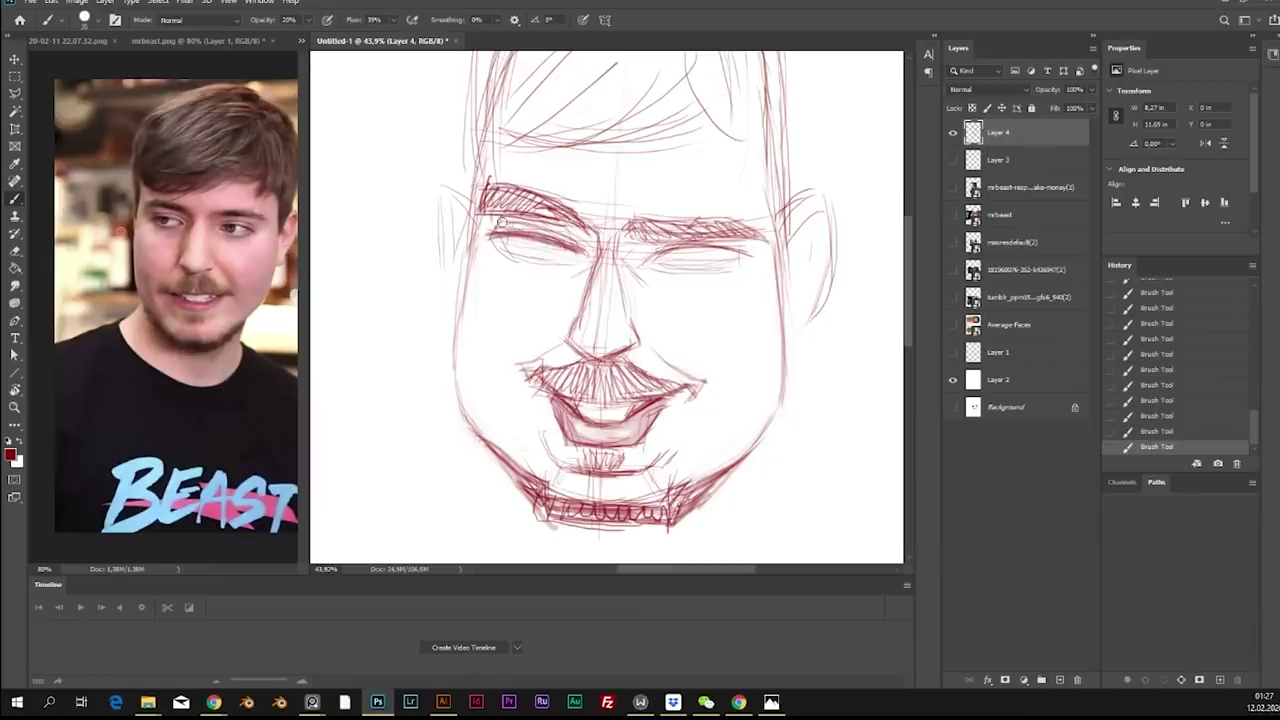
drag(522, 222, 560, 232)
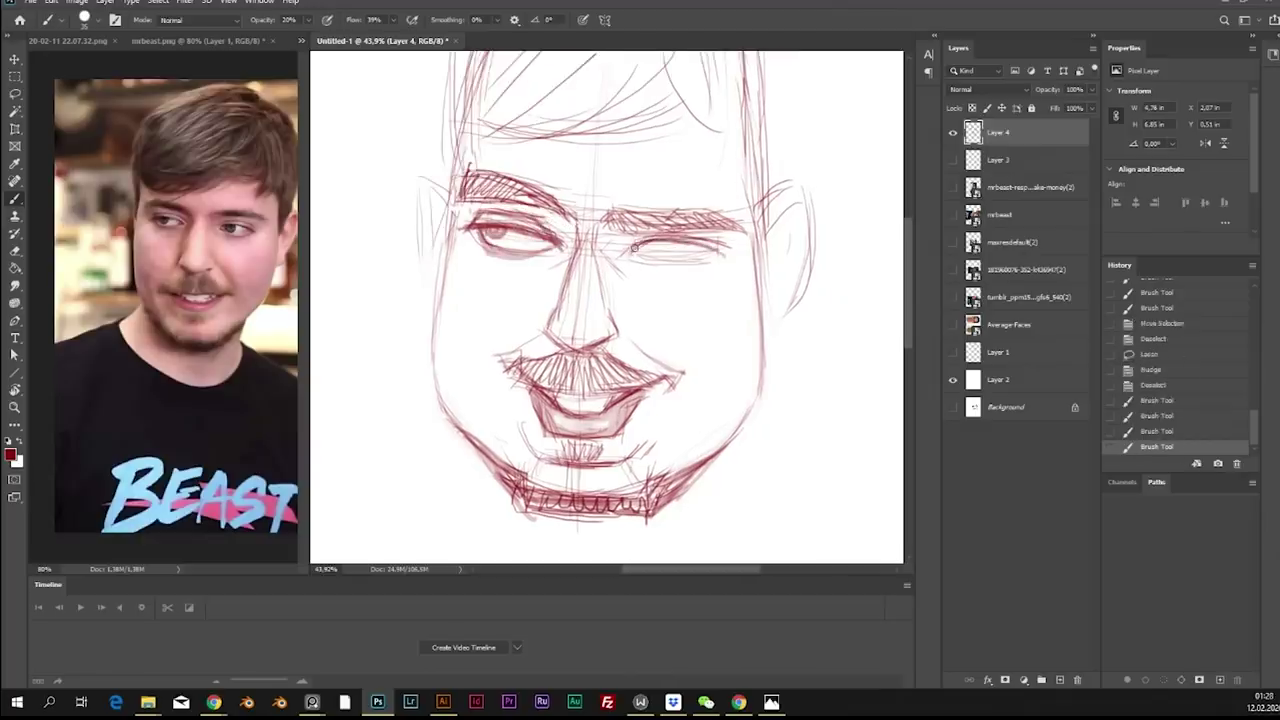
mouse_move(666, 247)
mouse_down()
mouse_move(708, 250)
mouse_move(634, 246)
mouse_up()
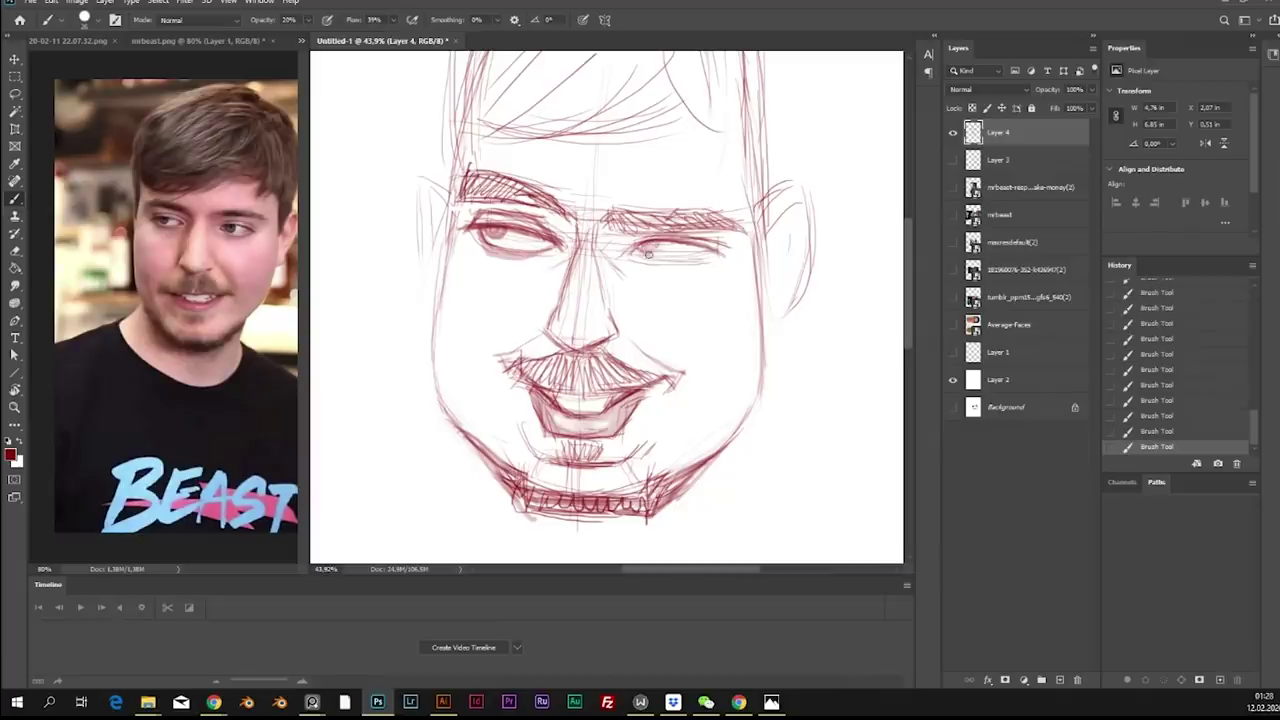
drag(640, 258, 680, 264)
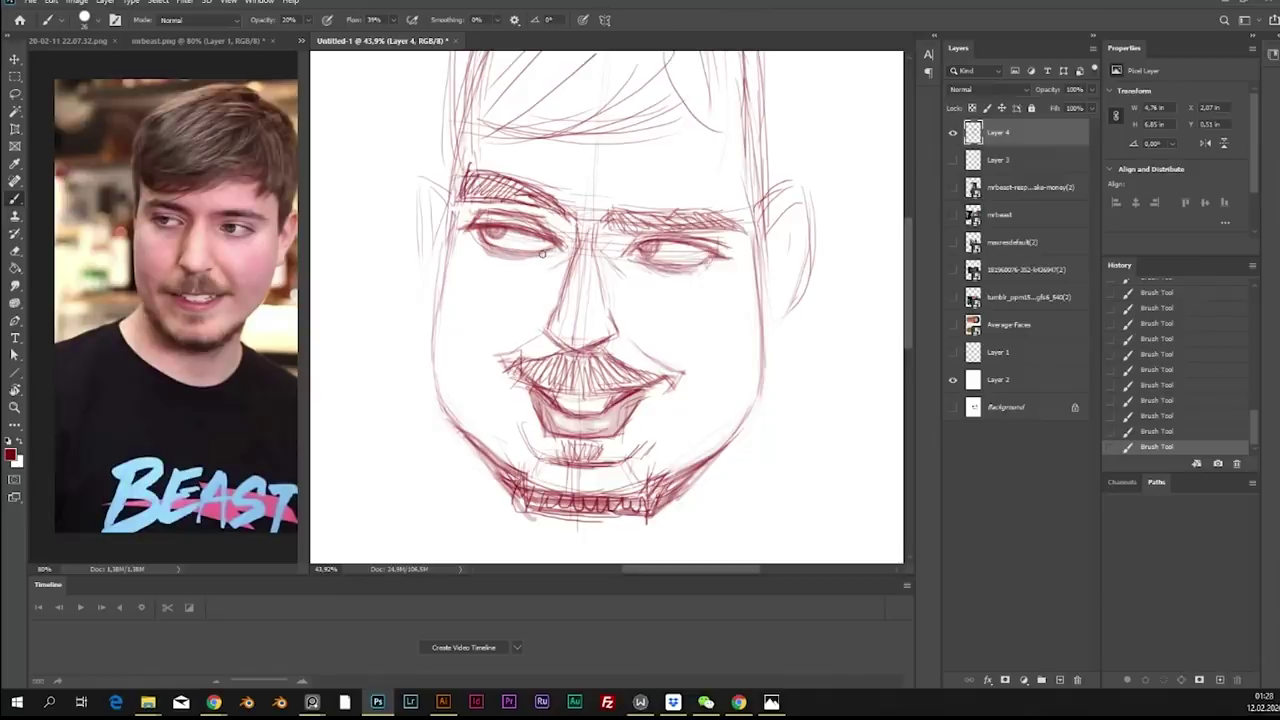
mouse_move(666, 322)
mouse_down()
mouse_move(683, 266)
mouse_move(677, 286)
mouse_move(655, 292)
mouse_up()
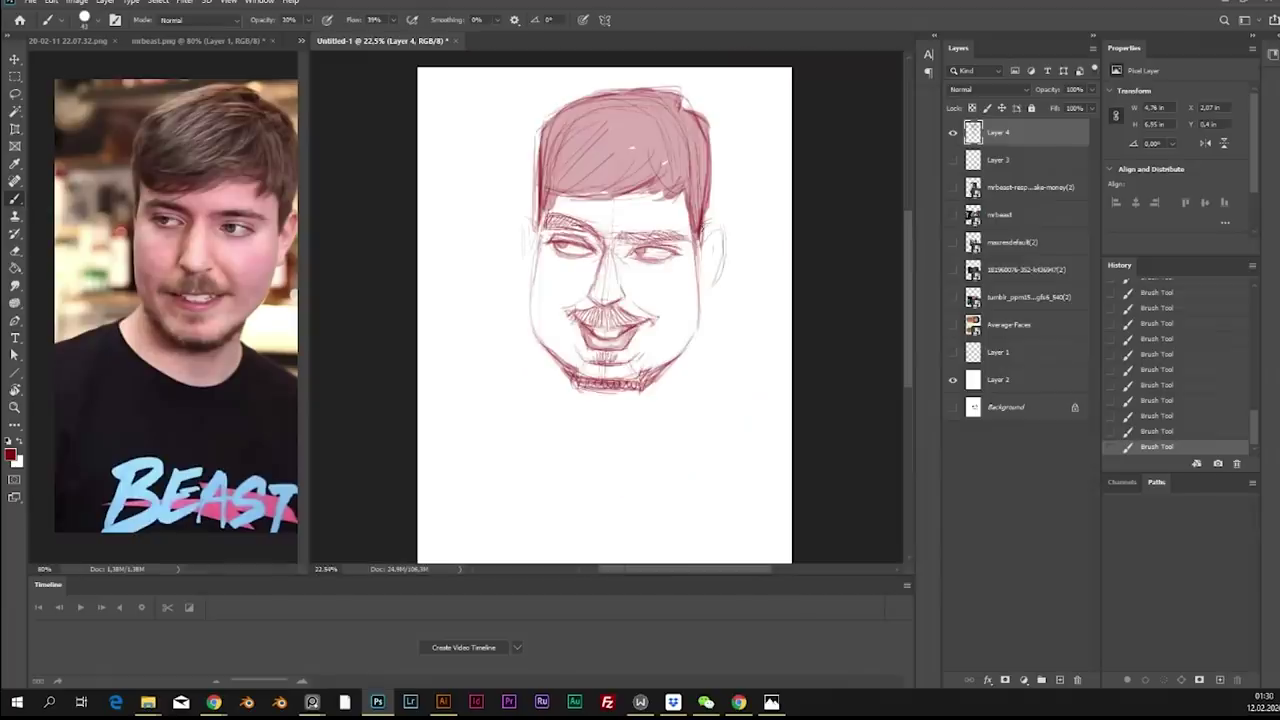
- Draw curved ears on both sides and shade the hair with diagonal red hatching
drag(717, 226, 708, 286)
drag(526, 215, 531, 247)
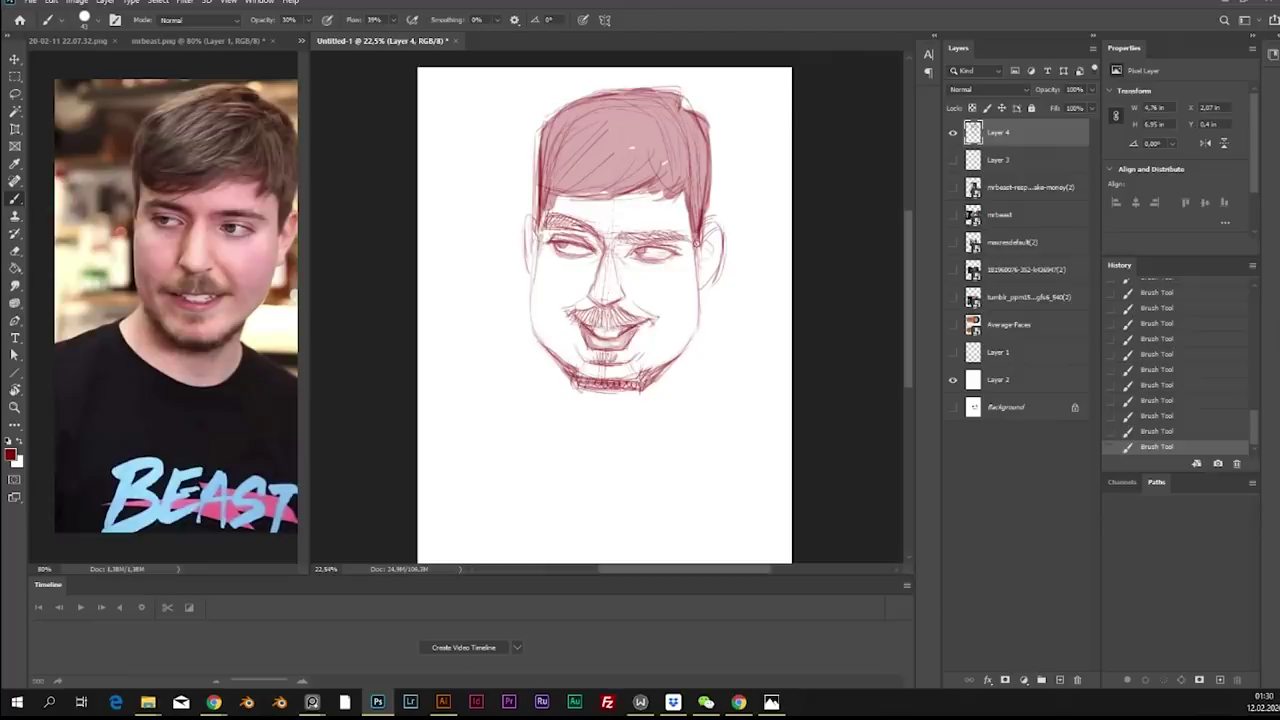
mouse_move(690, 196)
mouse_down()
mouse_move(700, 246)
mouse_move(660, 188)
mouse_up()
mouse_move(575, 137)
mouse_down()
mouse_move(550, 150)
mouse_move(615, 124)
mouse_up()
mouse_move(546, 172)
mouse_down()
mouse_move(645, 146)
mouse_move(627, 164)
mouse_up()
drag(547, 134, 539, 248)
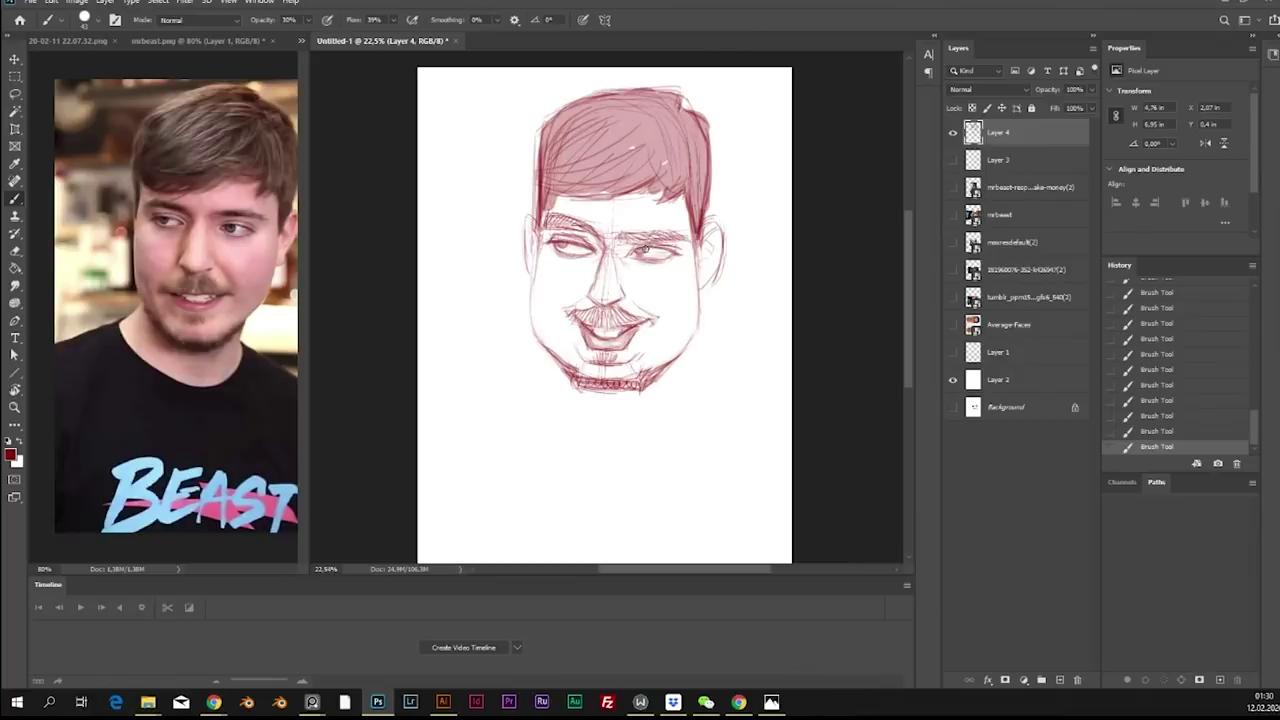
scroll(636, 215, up, 5)
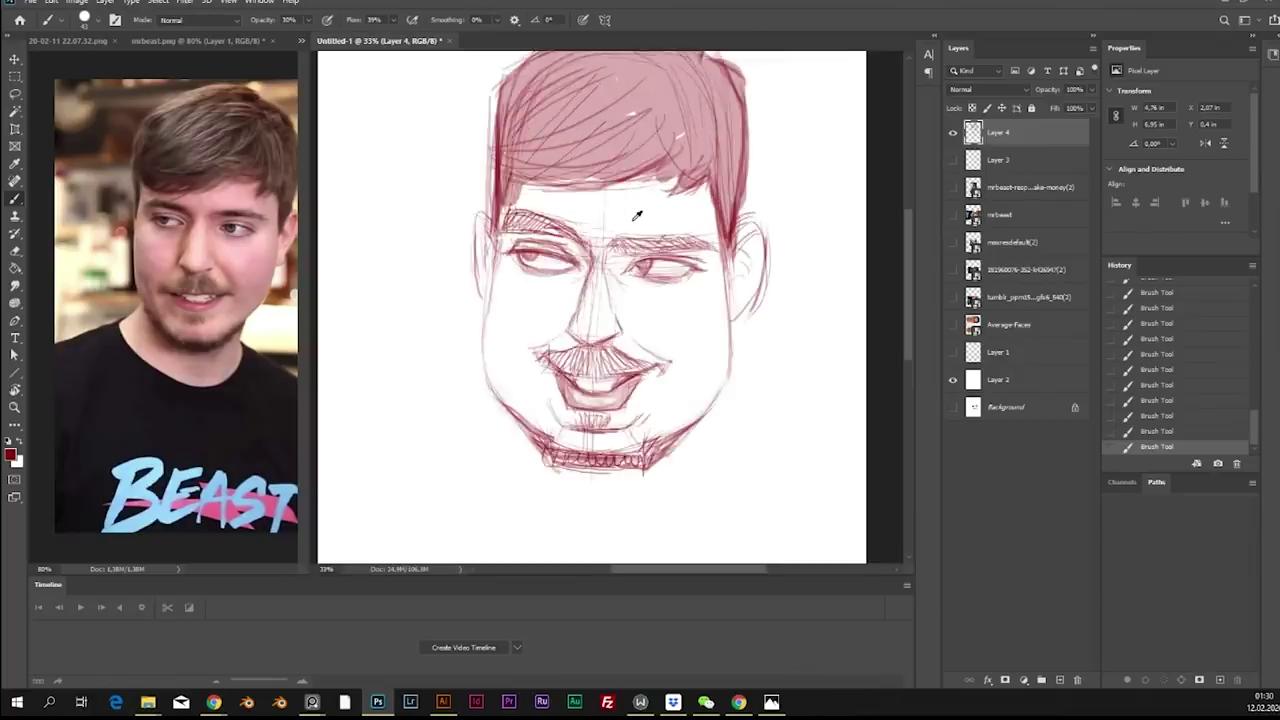
scroll(636, 215, up, 1)
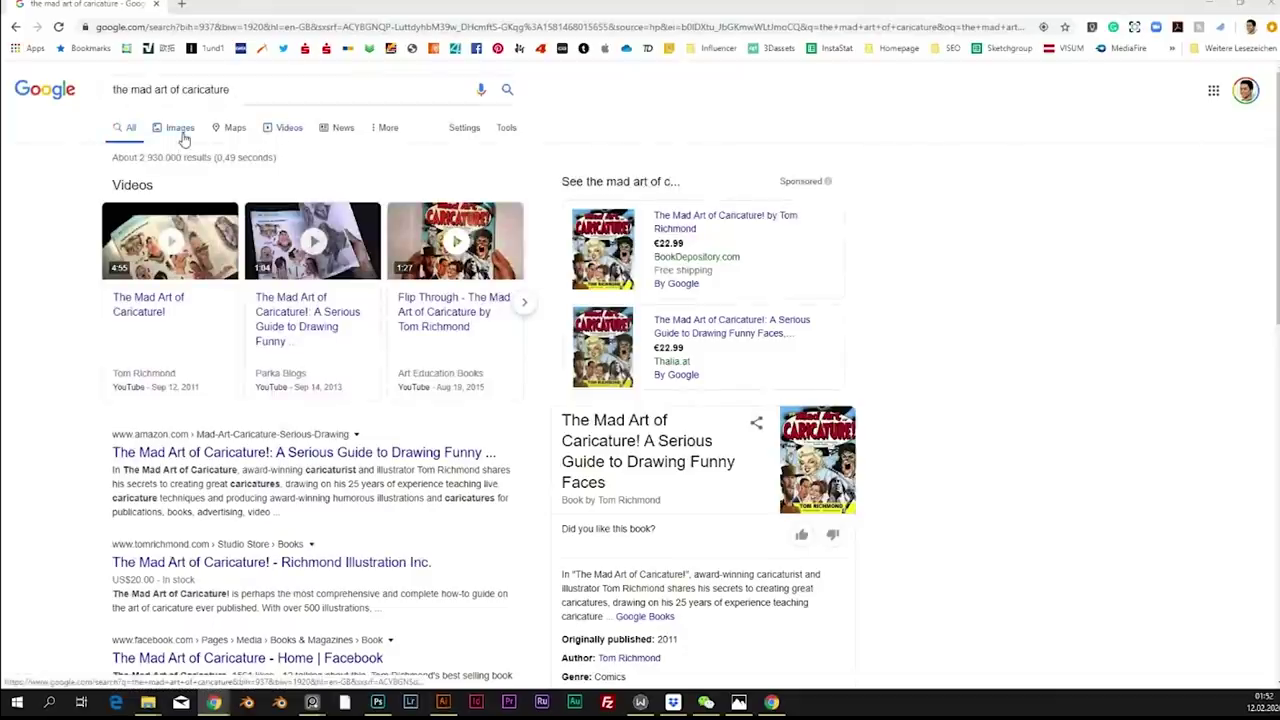
- Open the amazon.com listing for The Mad Art of Caricature! and scroll through the product page
mouse_move(195, 400)
scroll(195, 400, down, 2)
click(365, 320)
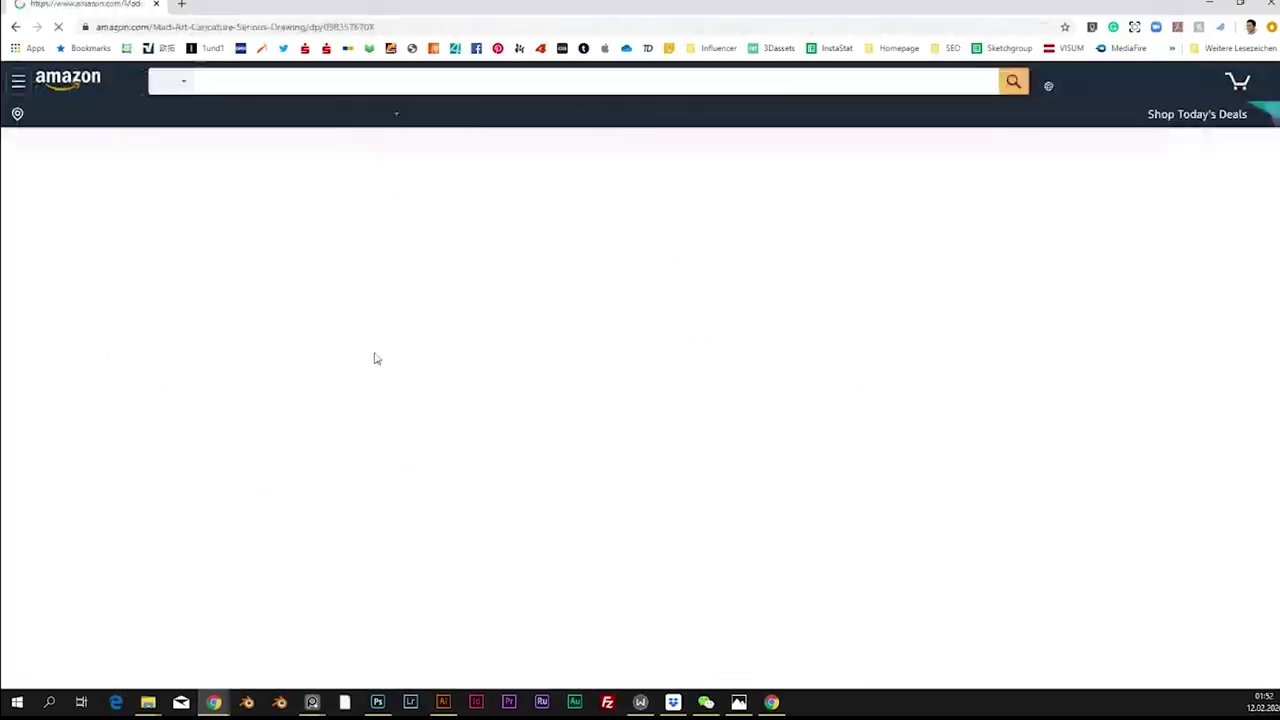
scroll(390, 347, down, 2)
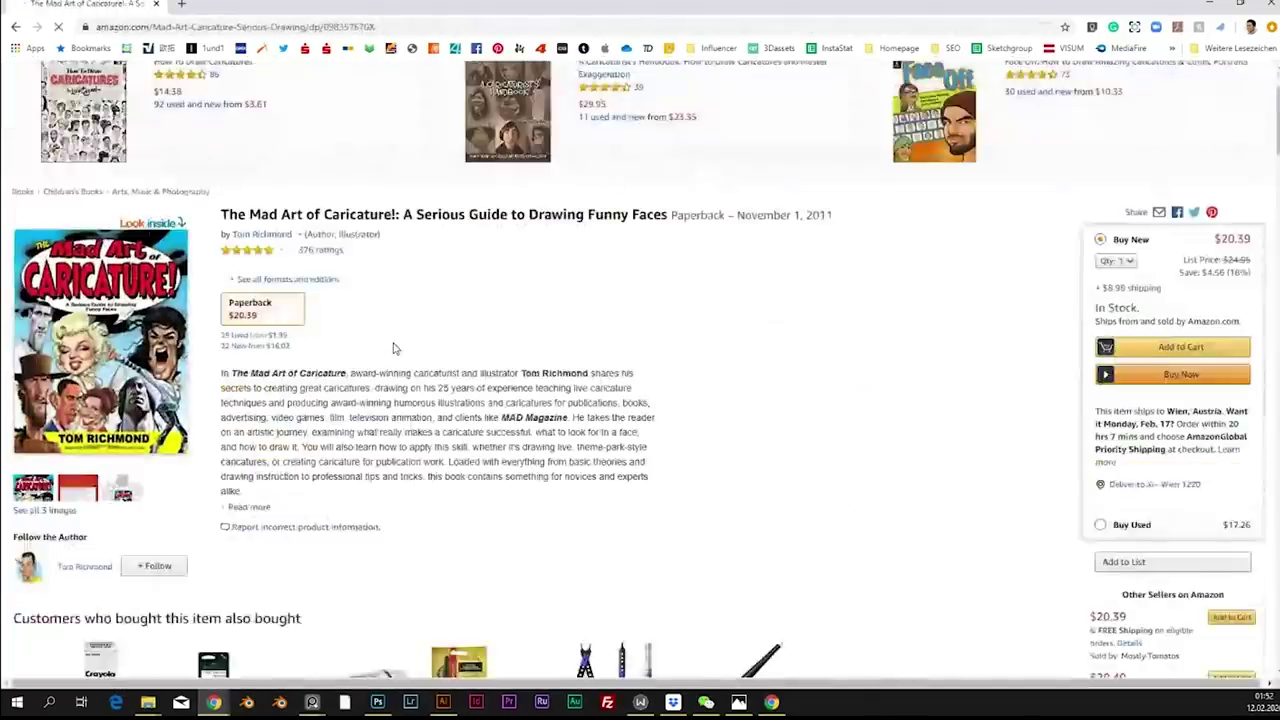
scroll(395, 347, down, 1)
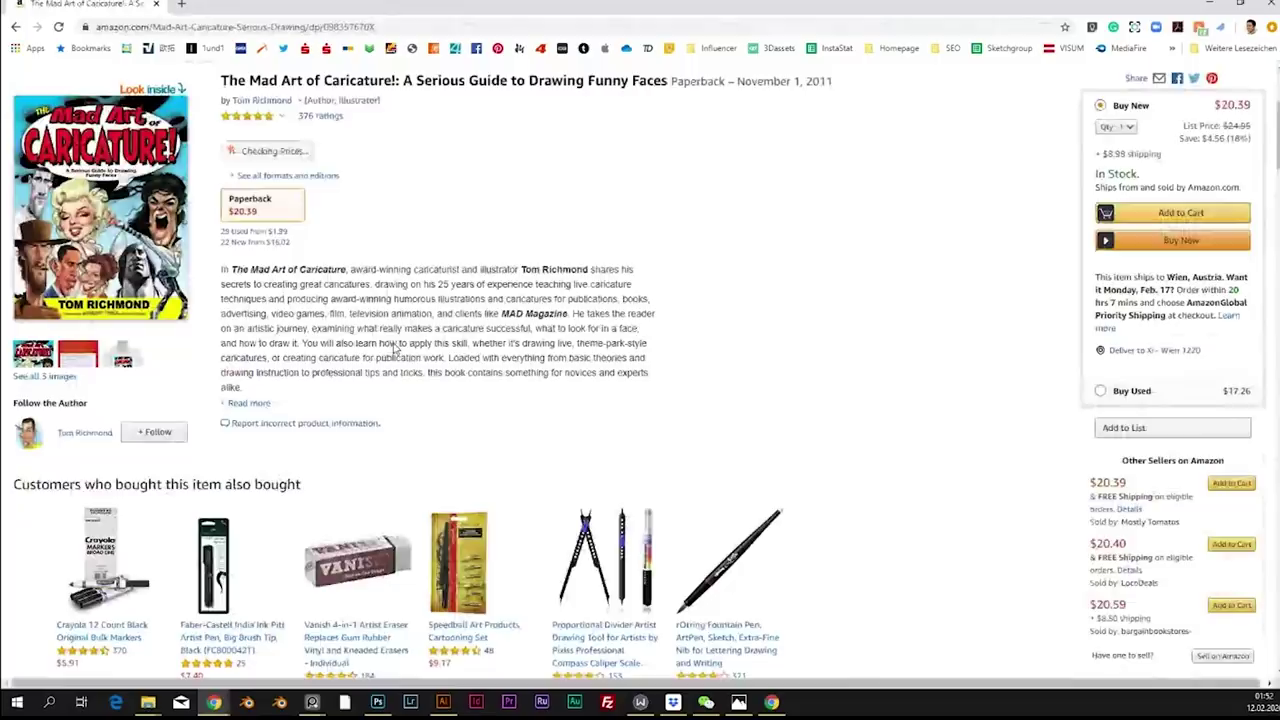
scroll(395, 347, down, 1)
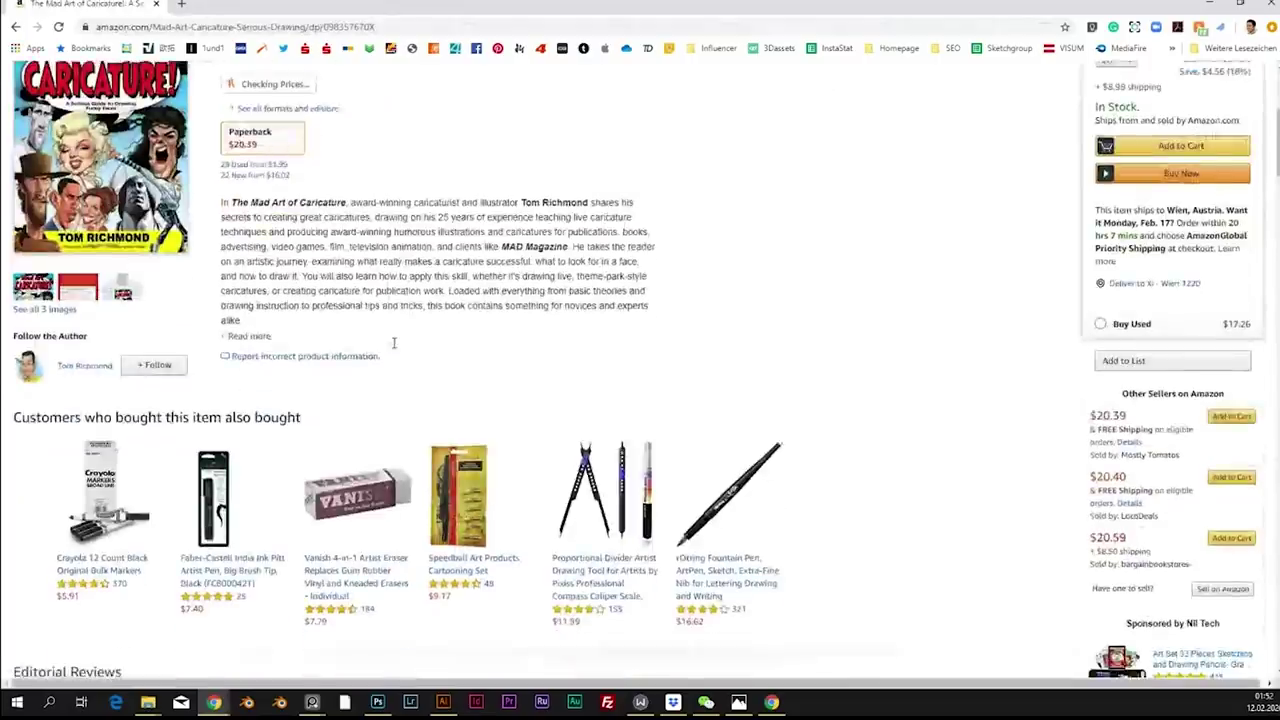
scroll(395, 347, up, 2)
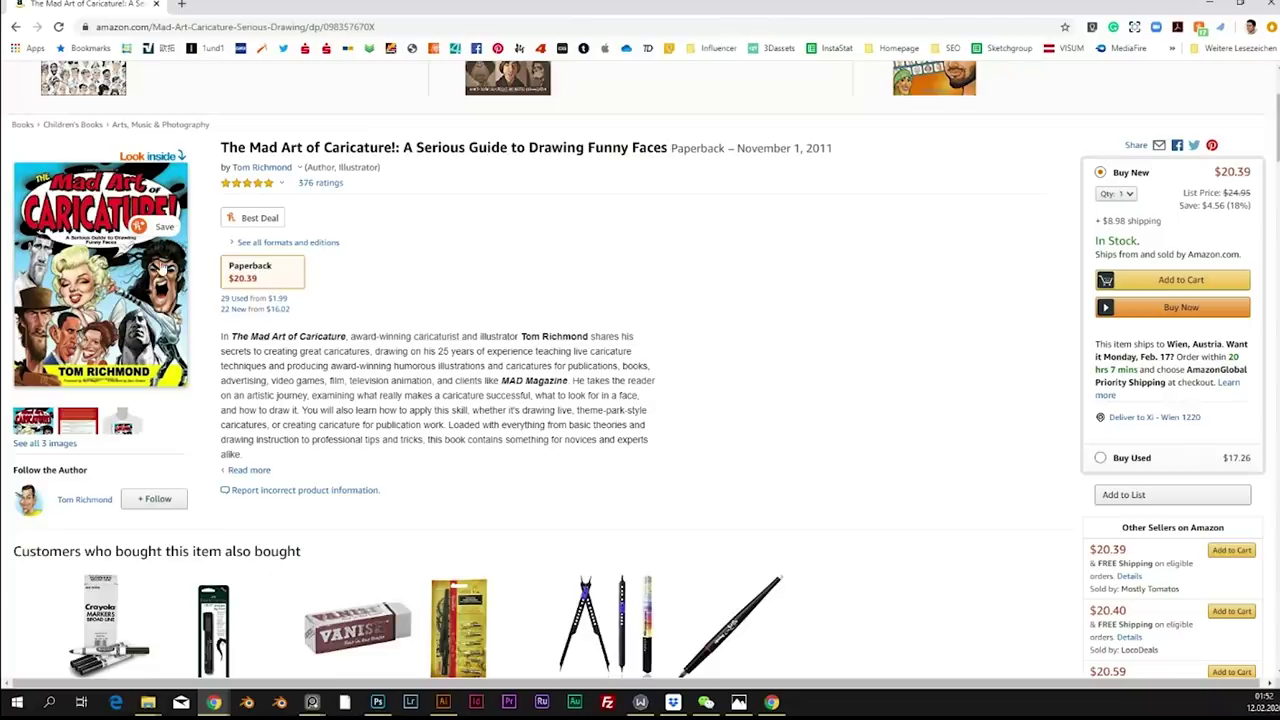
- Open the book's Look Inside preview and page past the title, copyright, contents, foreword and preface
click(160, 268)
click(842, 398)
click(843, 399)
click(843, 398)
click(843, 398)
click(843, 398)
click(843, 398)
click(843, 398)
click(843, 398)
click(843, 398)
click(843, 398)
- Page through the What is Caricature? chapter to the illustrated pages 6–7
click(843, 398)
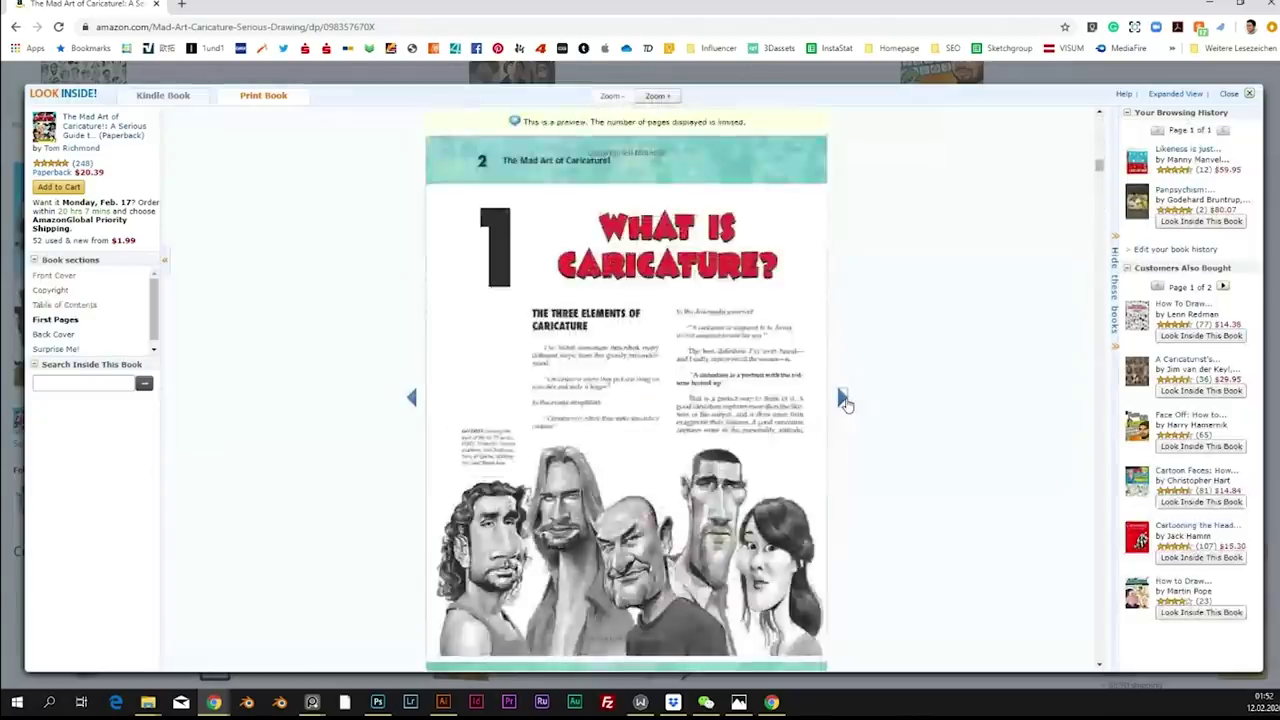
click(843, 398)
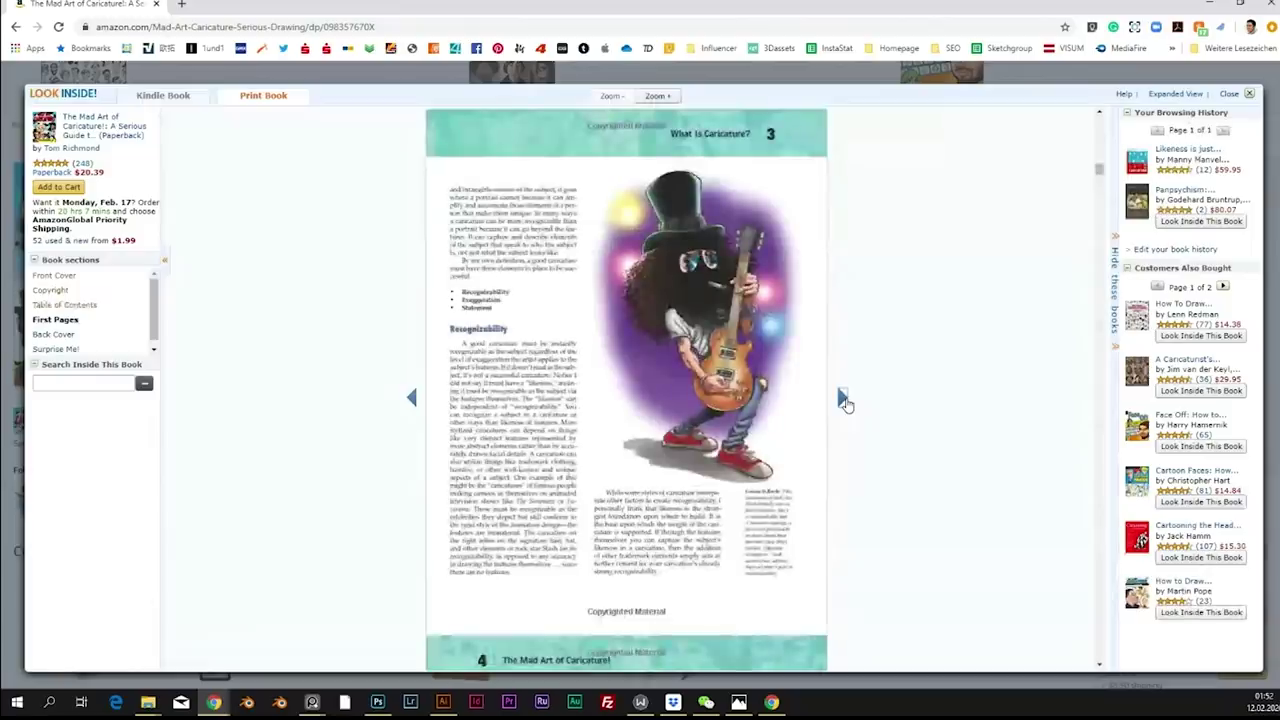
click(843, 398)
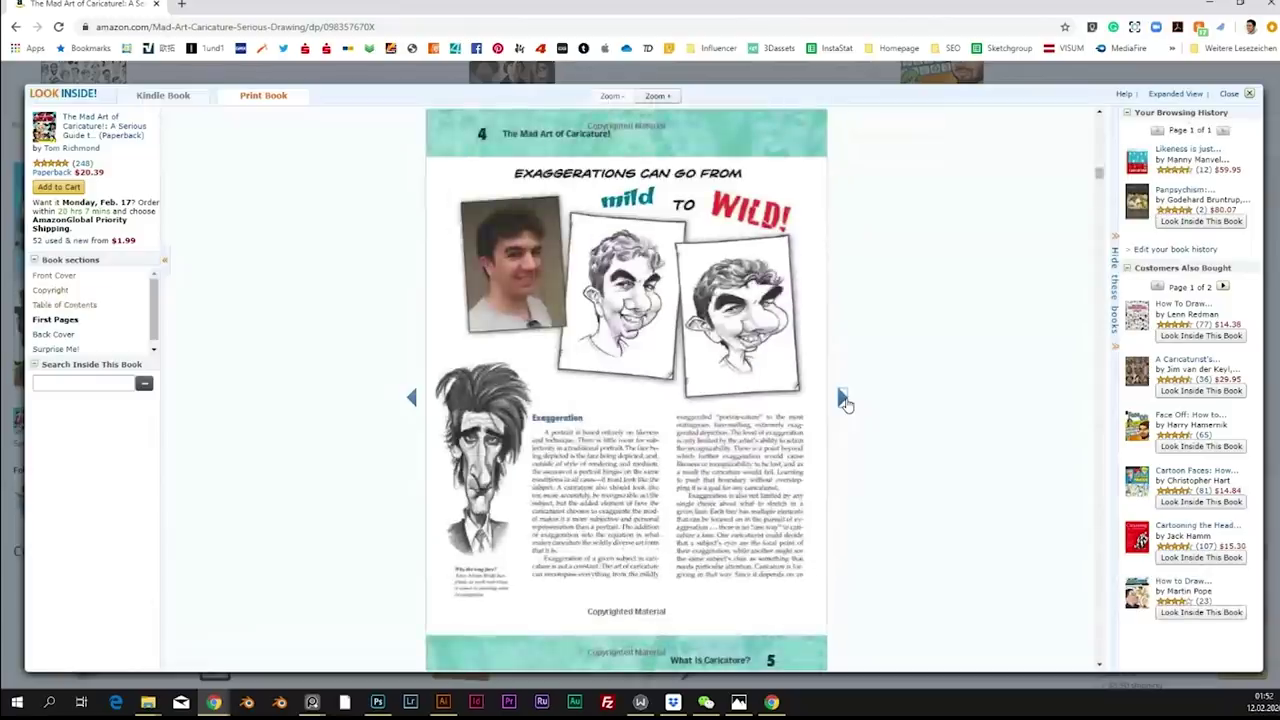
click(843, 398)
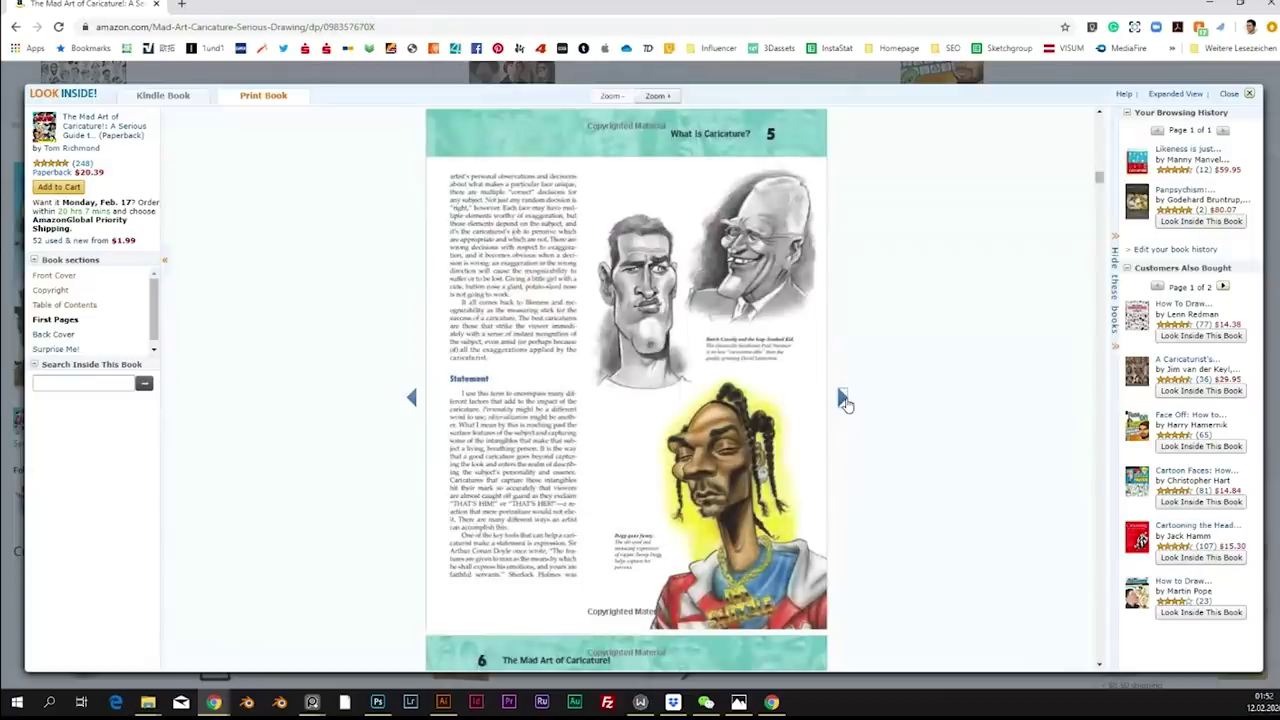
click(843, 398)
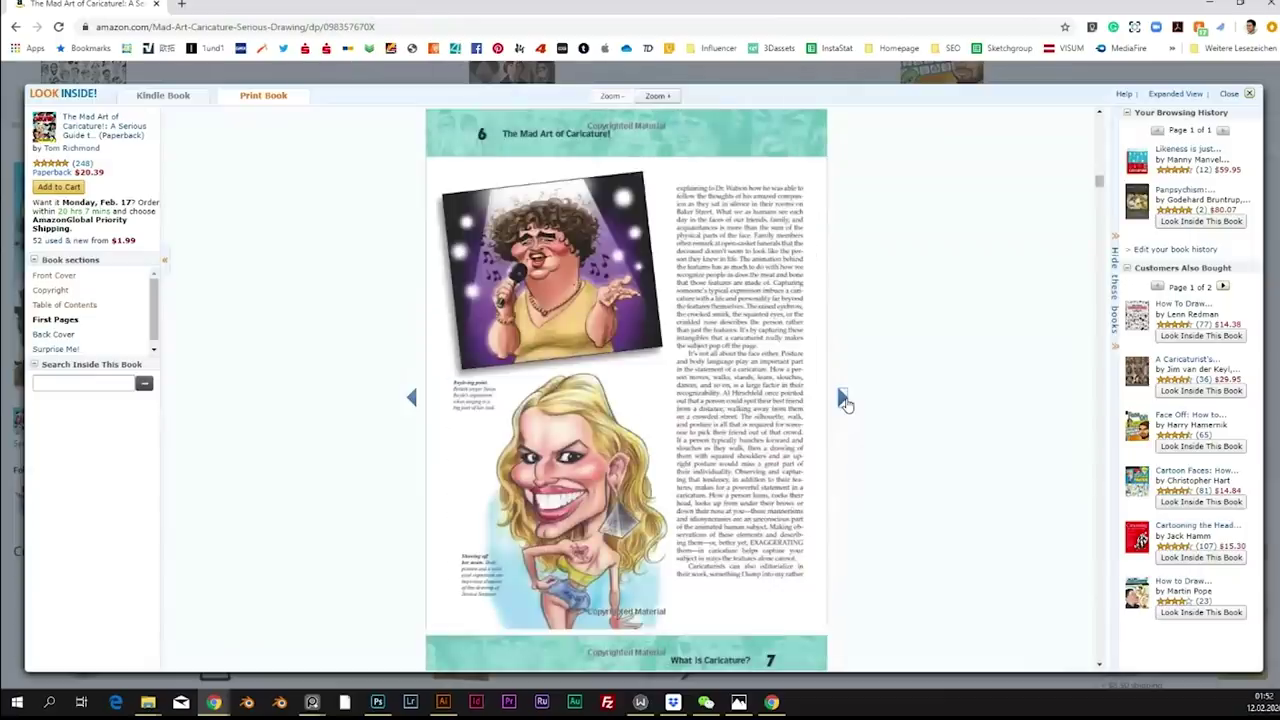
click(843, 398)
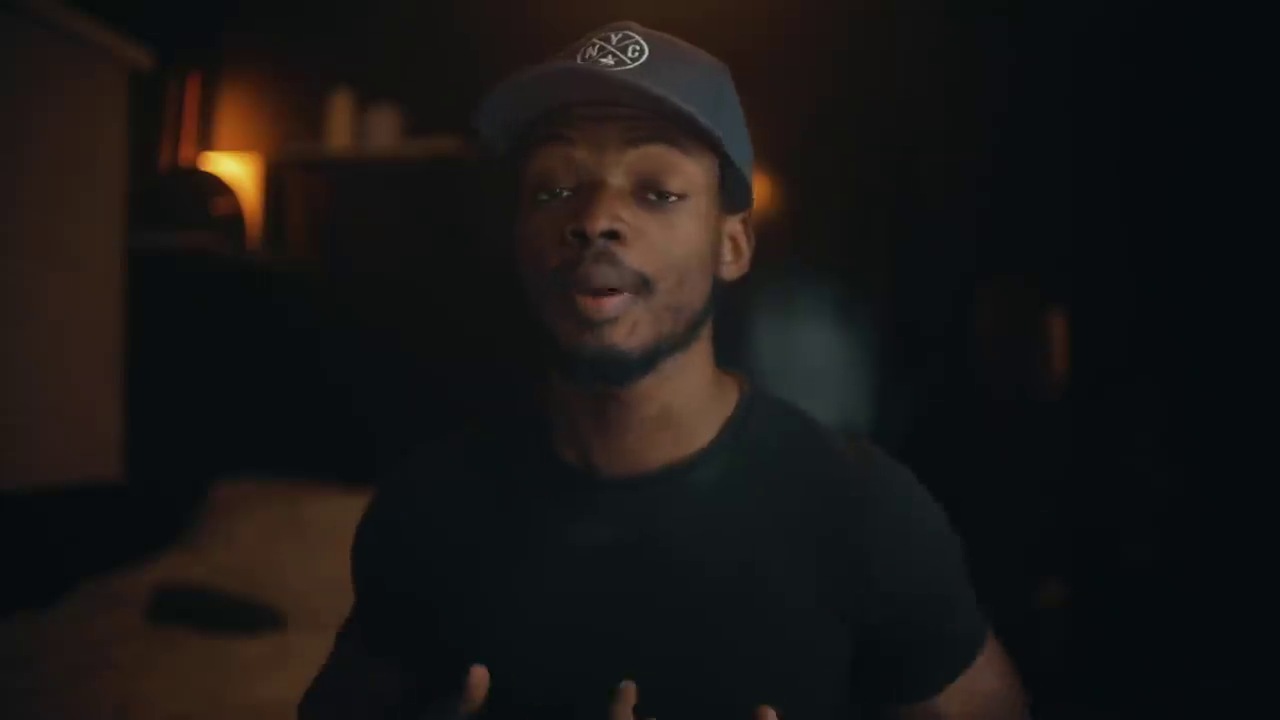